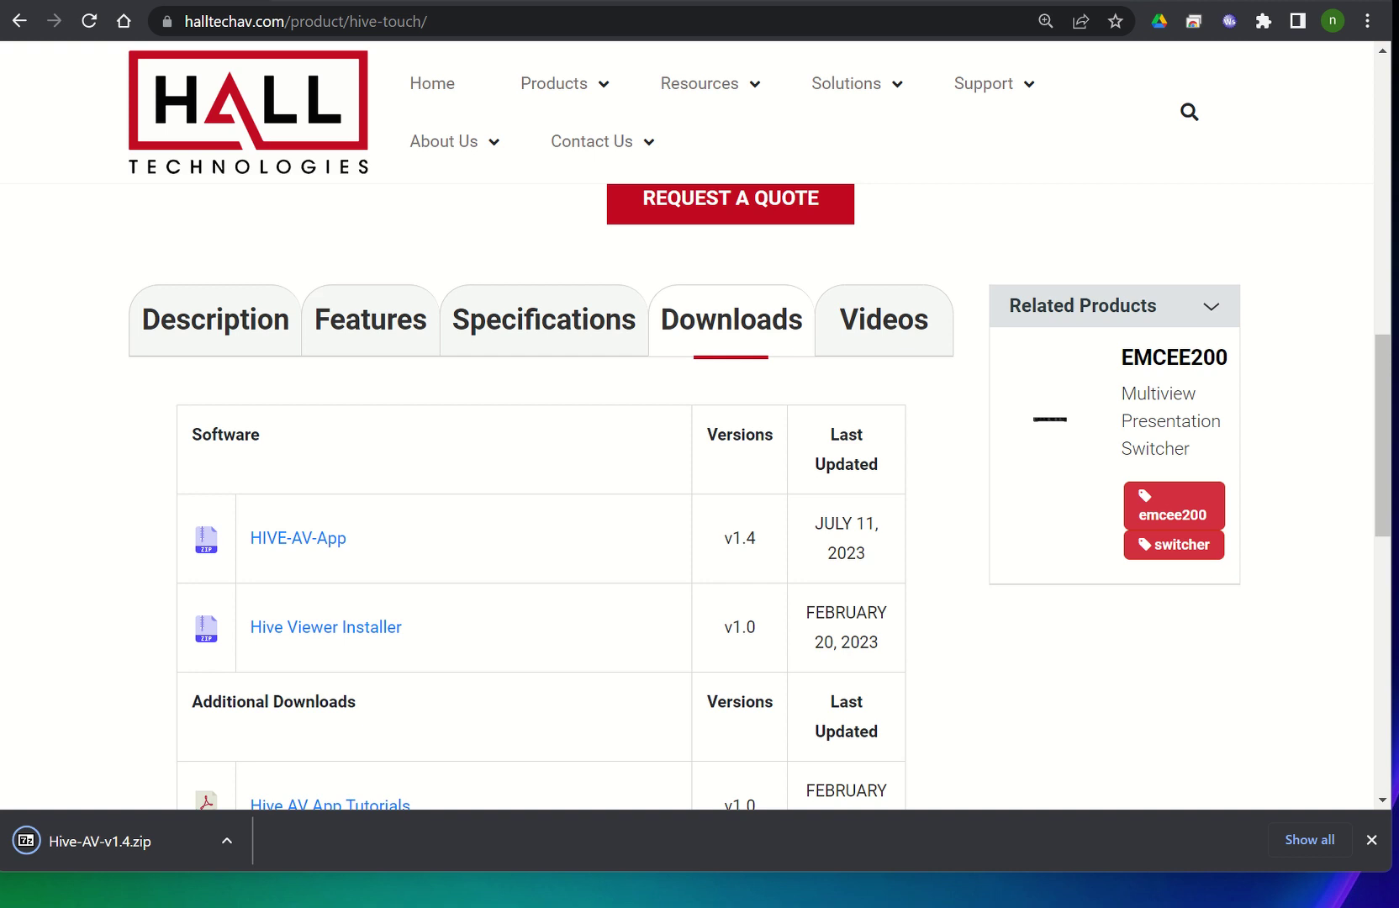
left_click(227, 841)
left_click(277, 880)
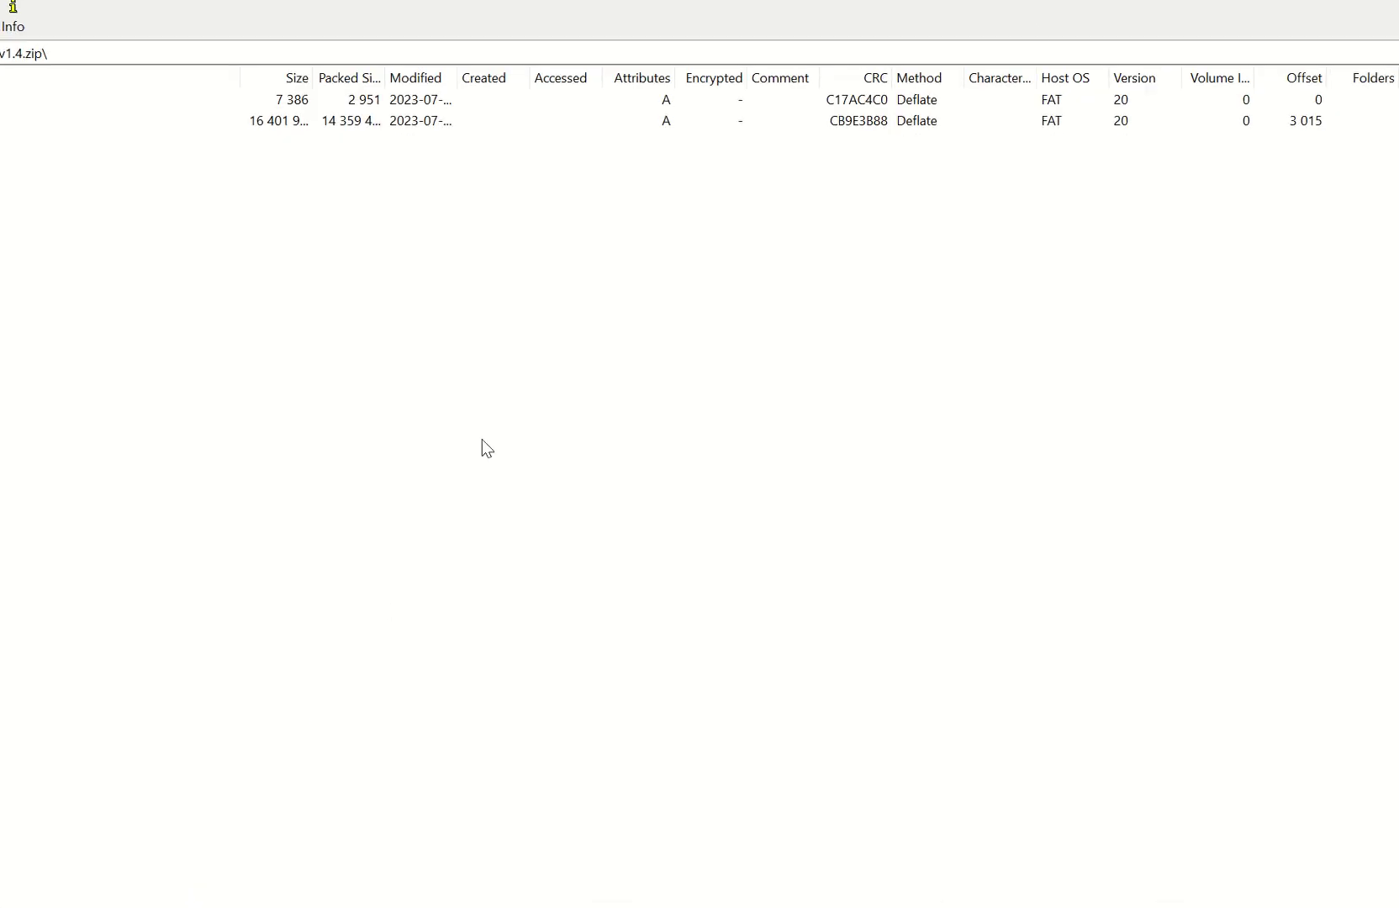
key("alt+F4")
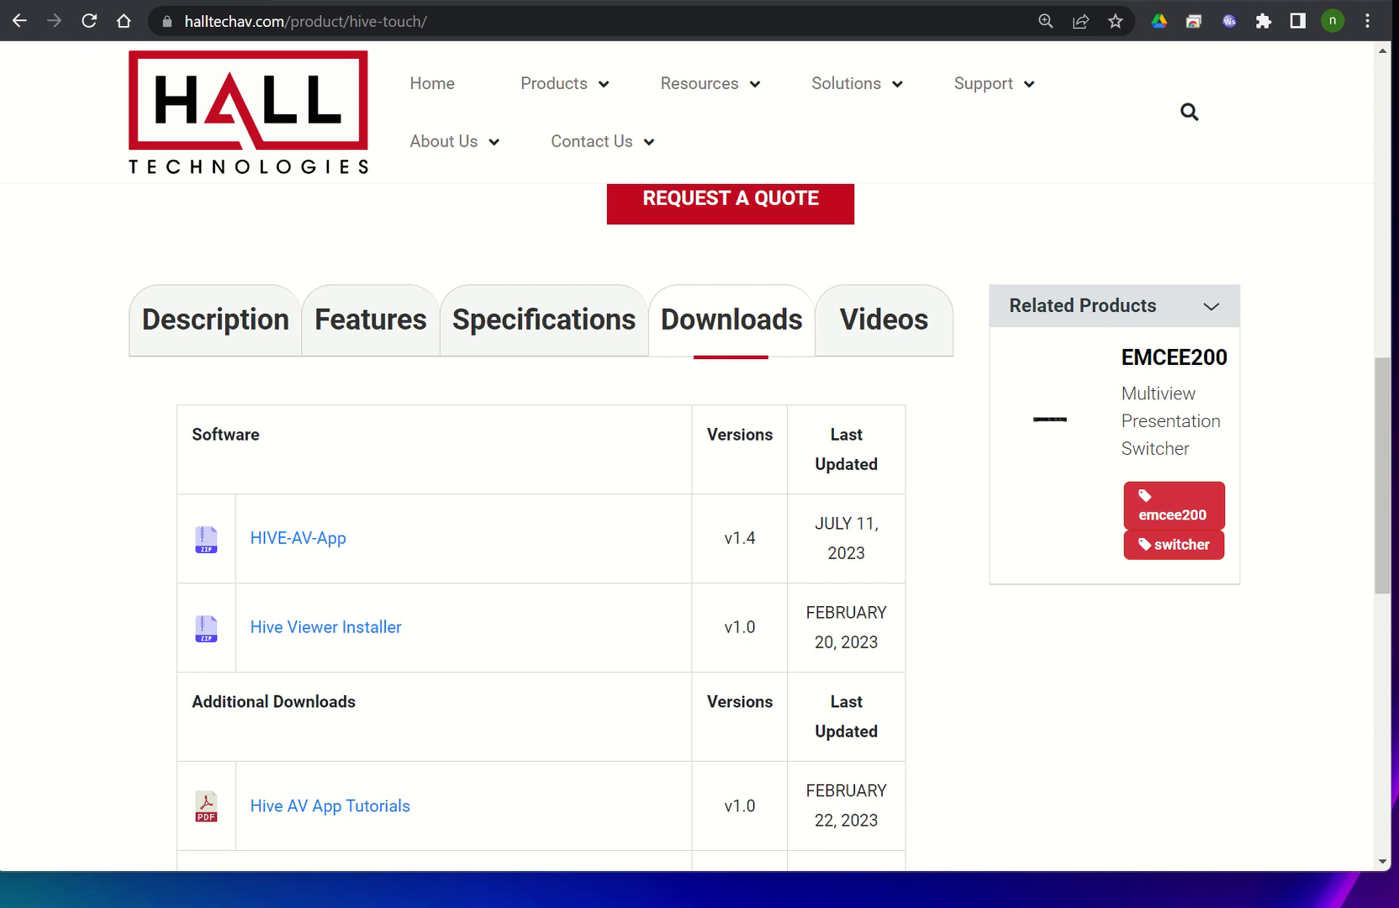
Extract Hive AV v1.4.zip into a Hive AV v1.4 folder and check the apk inside.
key("alt+Tab")
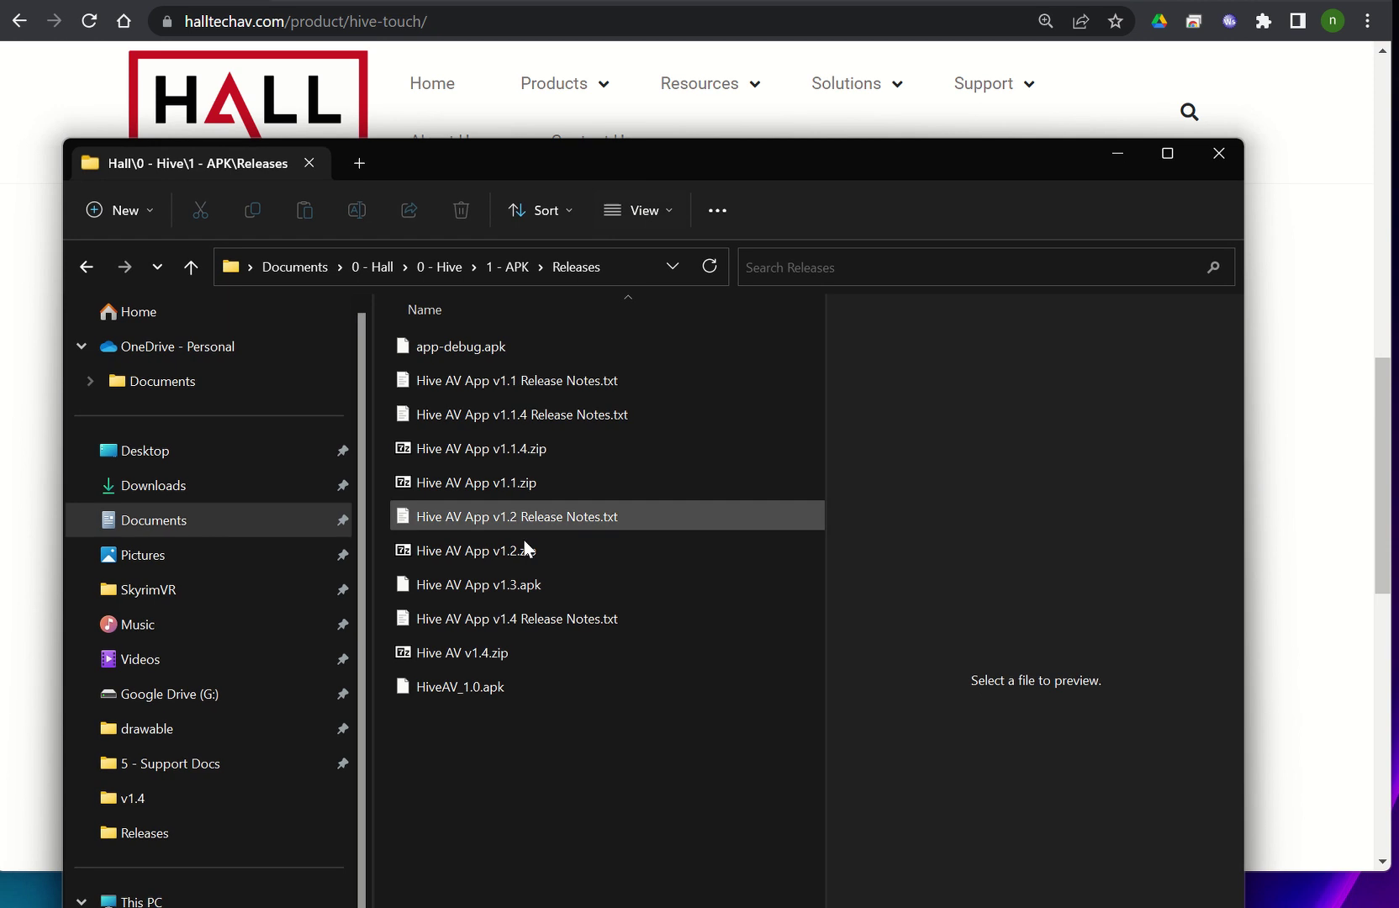
left_click(553, 653)
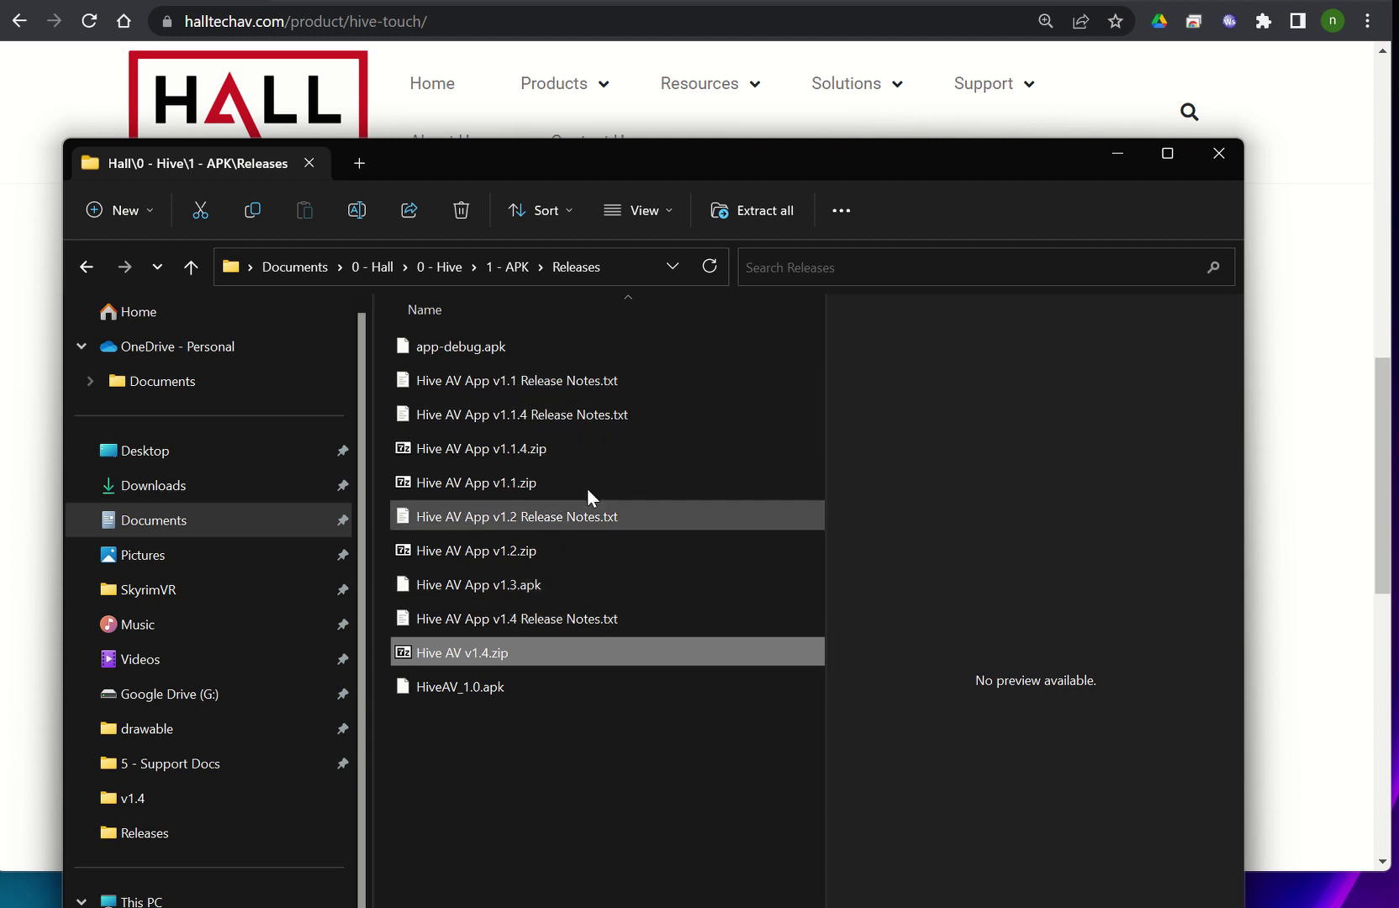
mouse_move(601, 435)
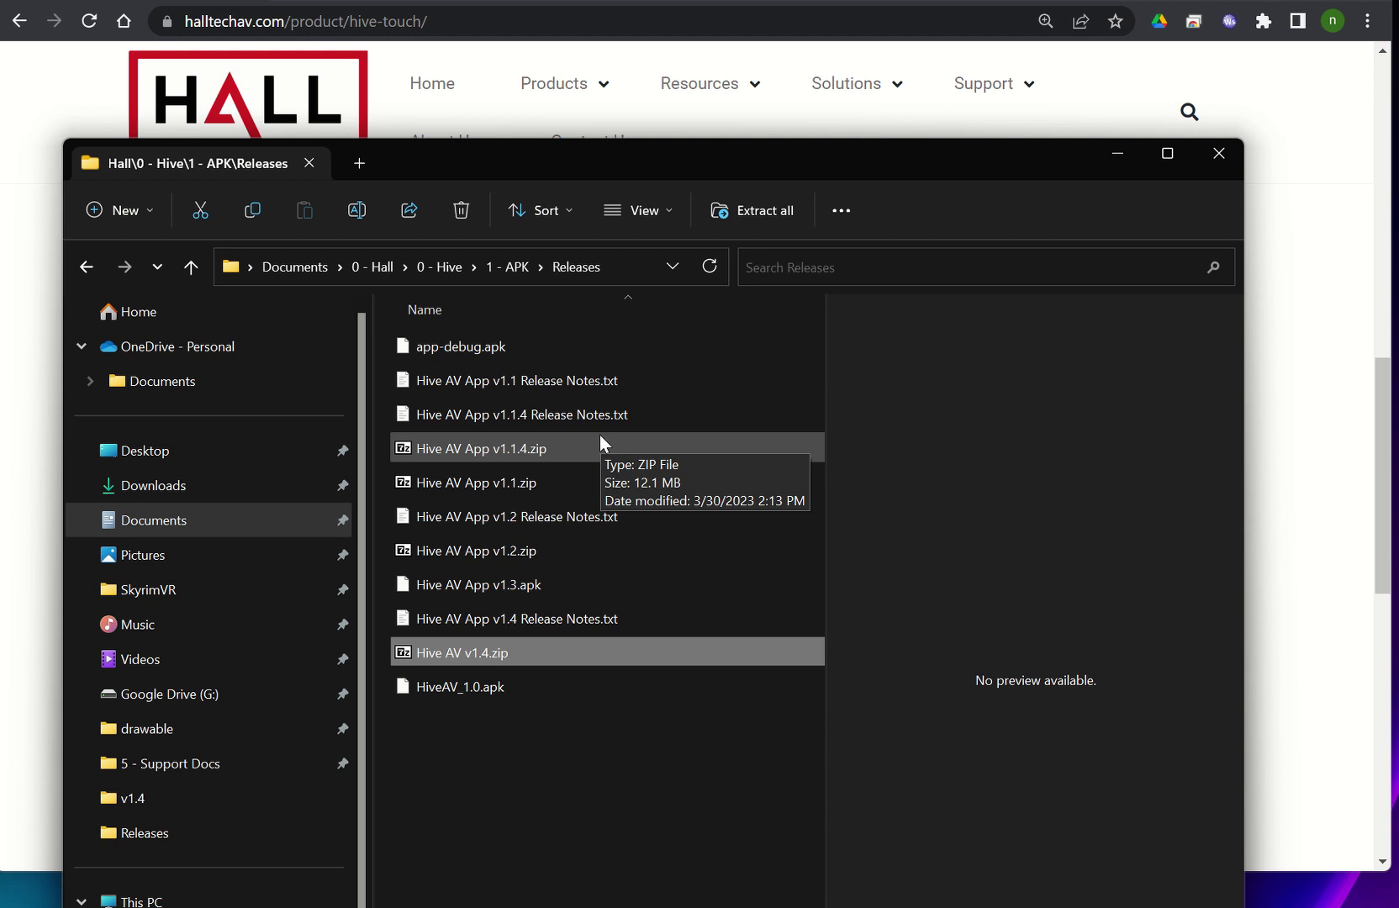
left_click_drag(671, 168, 1398, 173)
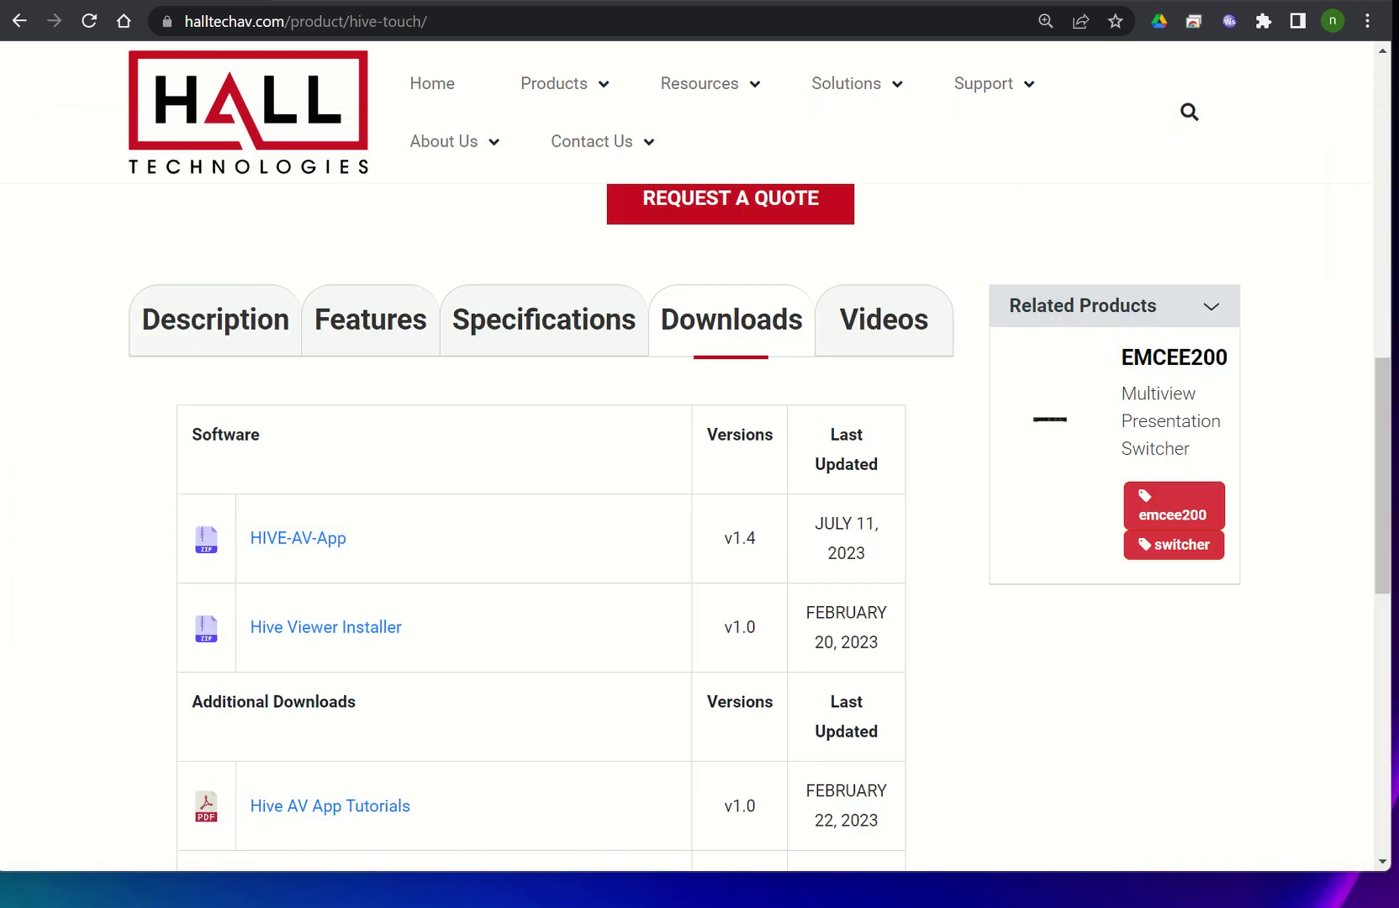
key("alt+Tab")
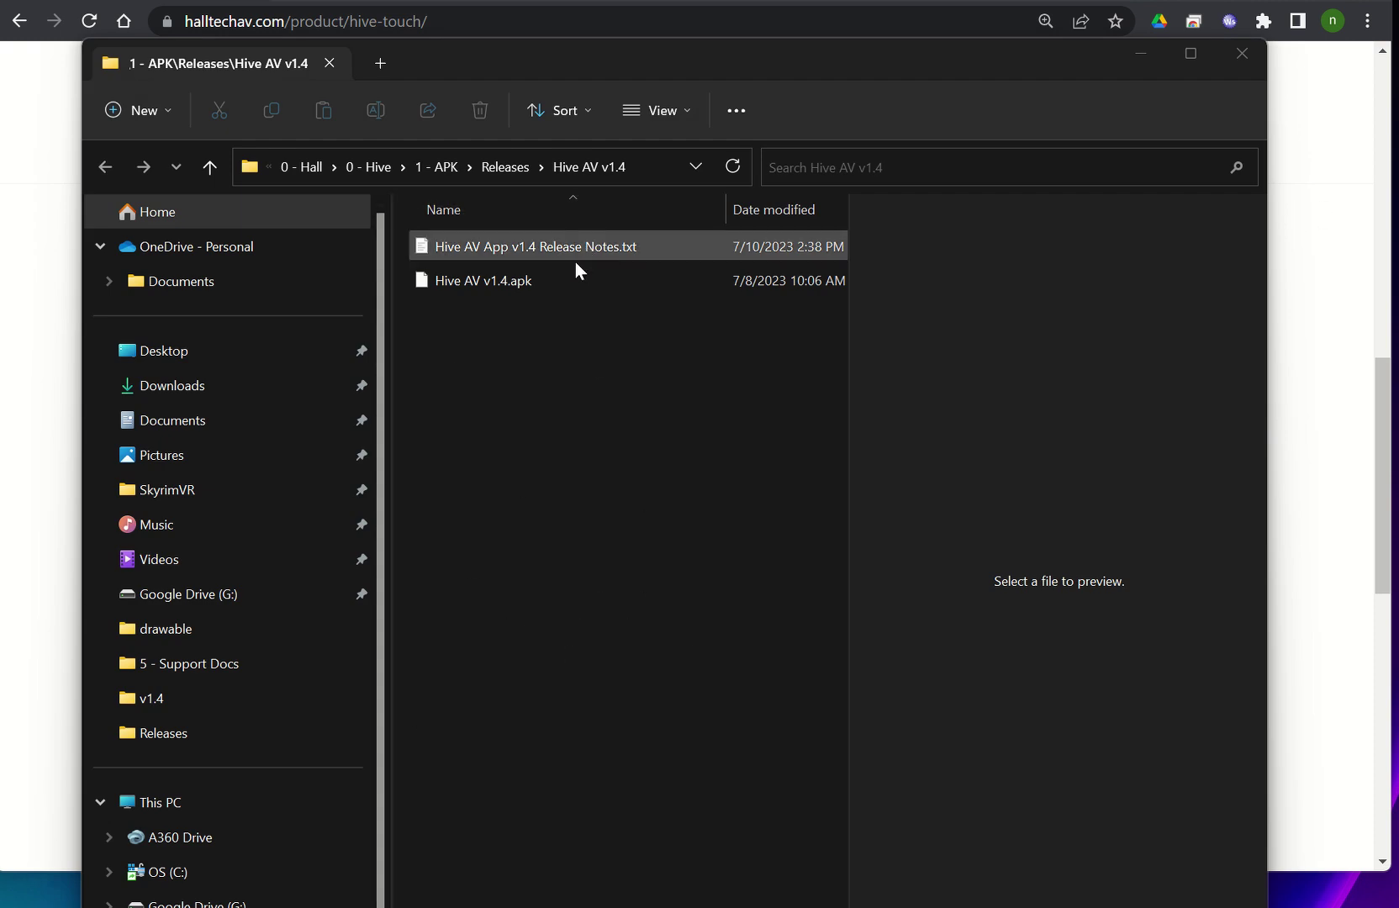
left_click(588, 280)
key("alt+Tab")
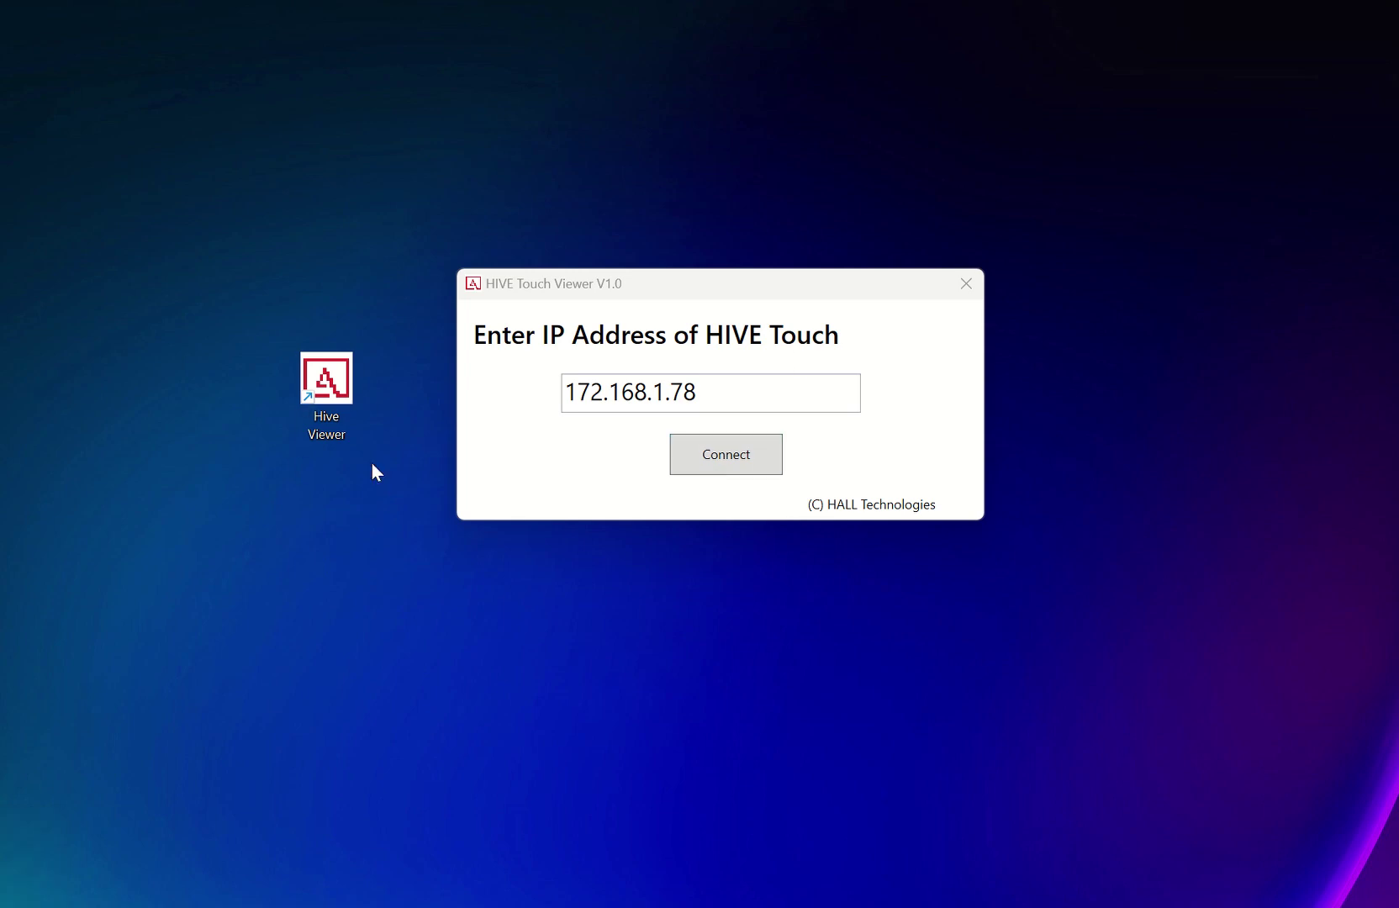
Connect the viewer to the HIVE Touch at 172.168.1.78.
left_click(748, 454)
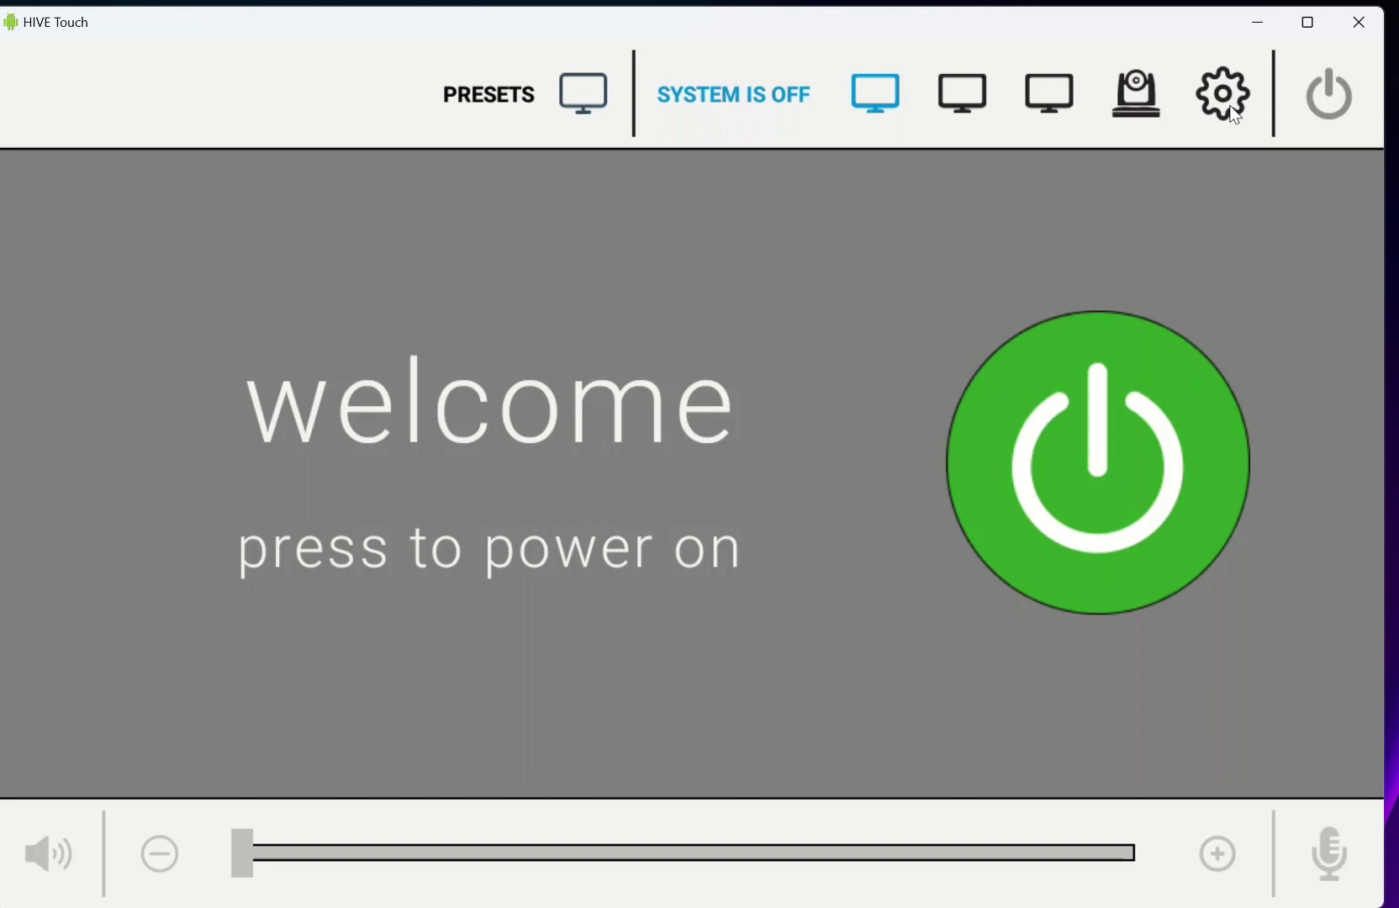
Back up HiveAV's database from Settings > Database, confirming with YES.
left_click(1214, 126)
left_click(90, 748)
left_click(557, 94)
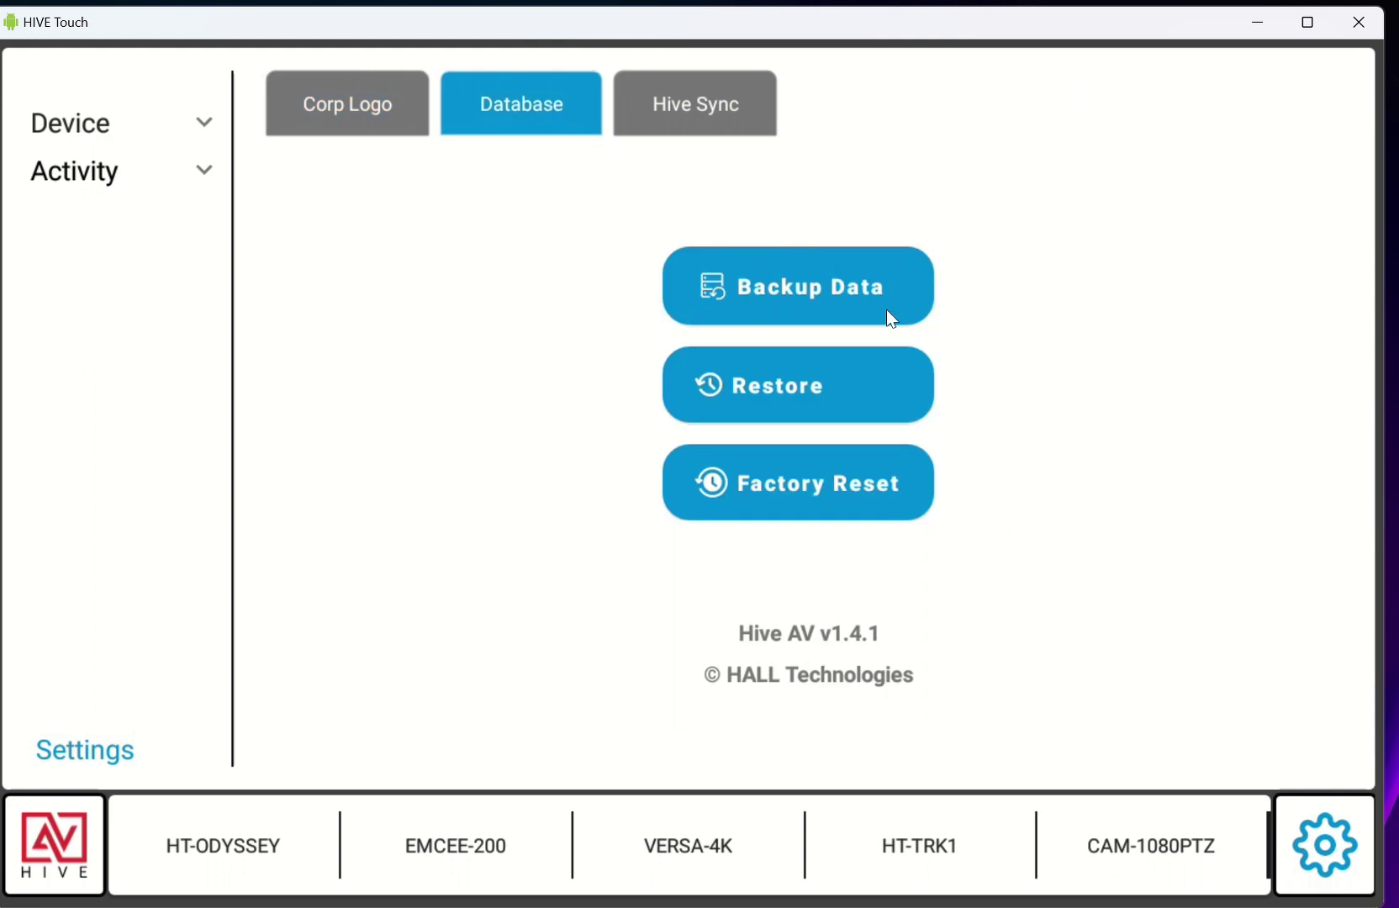
left_click(864, 285)
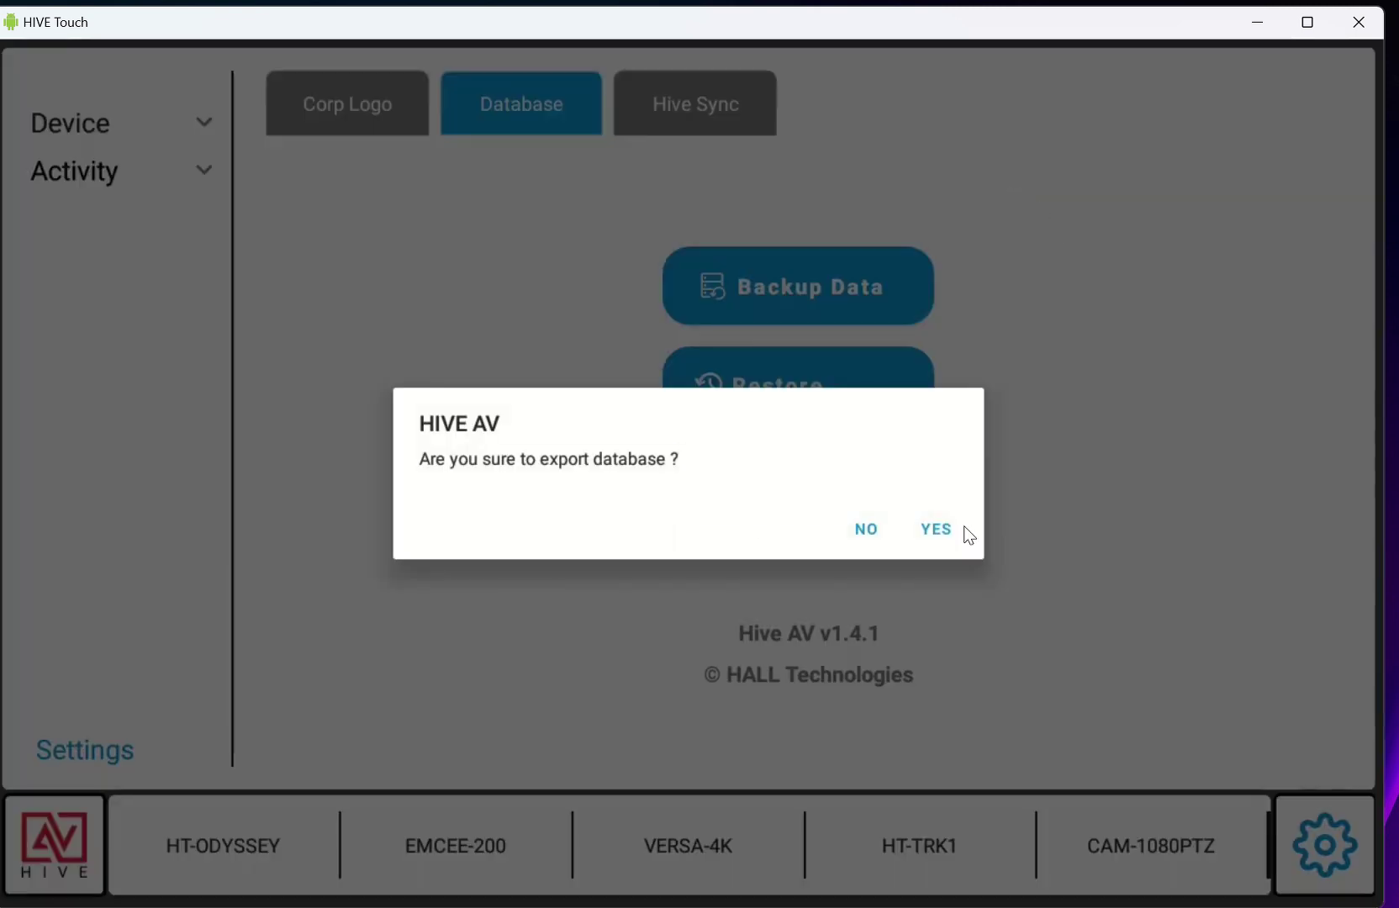
left_click(938, 530)
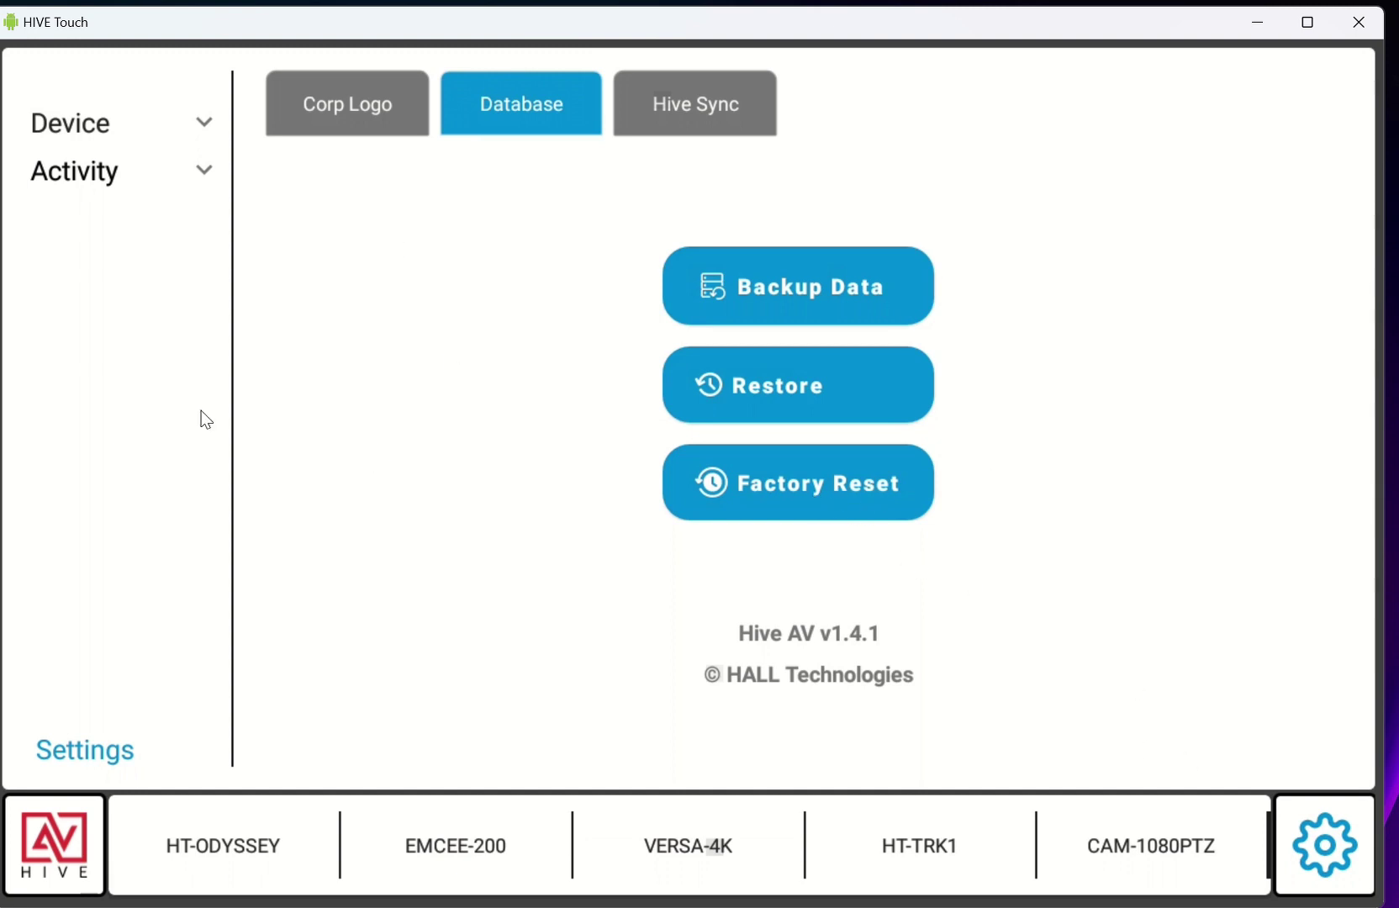
Expand and collapse the device list, then return to the general settings section.
left_click(207, 128)
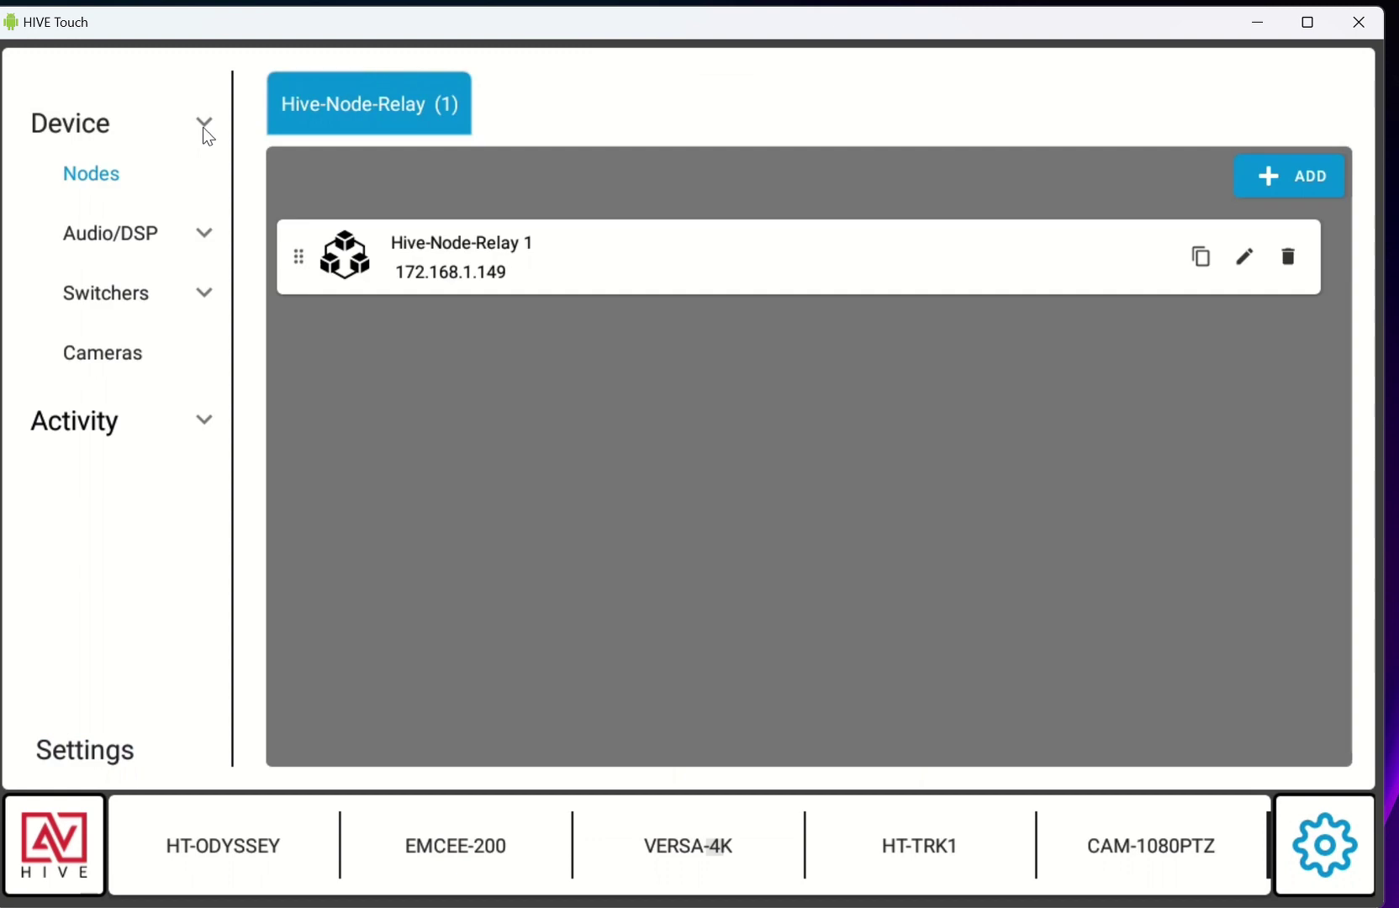
left_click(204, 130)
left_click(89, 761)
Install Hive AV v1.4.apk by dropping it onto the HIVE Touch window, then launch HiveAV.
left_click(535, 105)
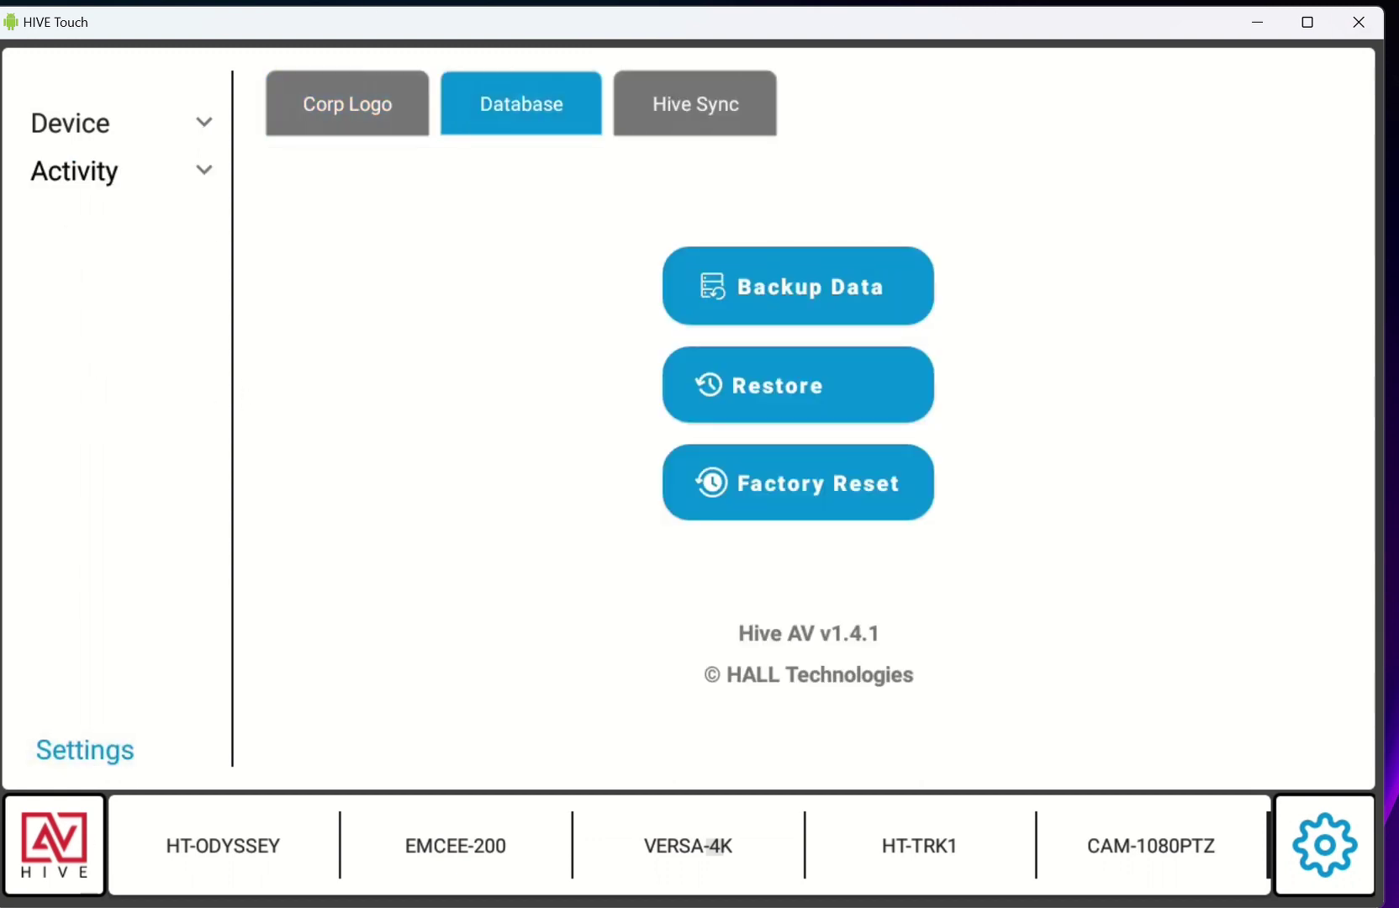
key("alt+Tab")
left_click_drag(1118, 274, 1254, 235)
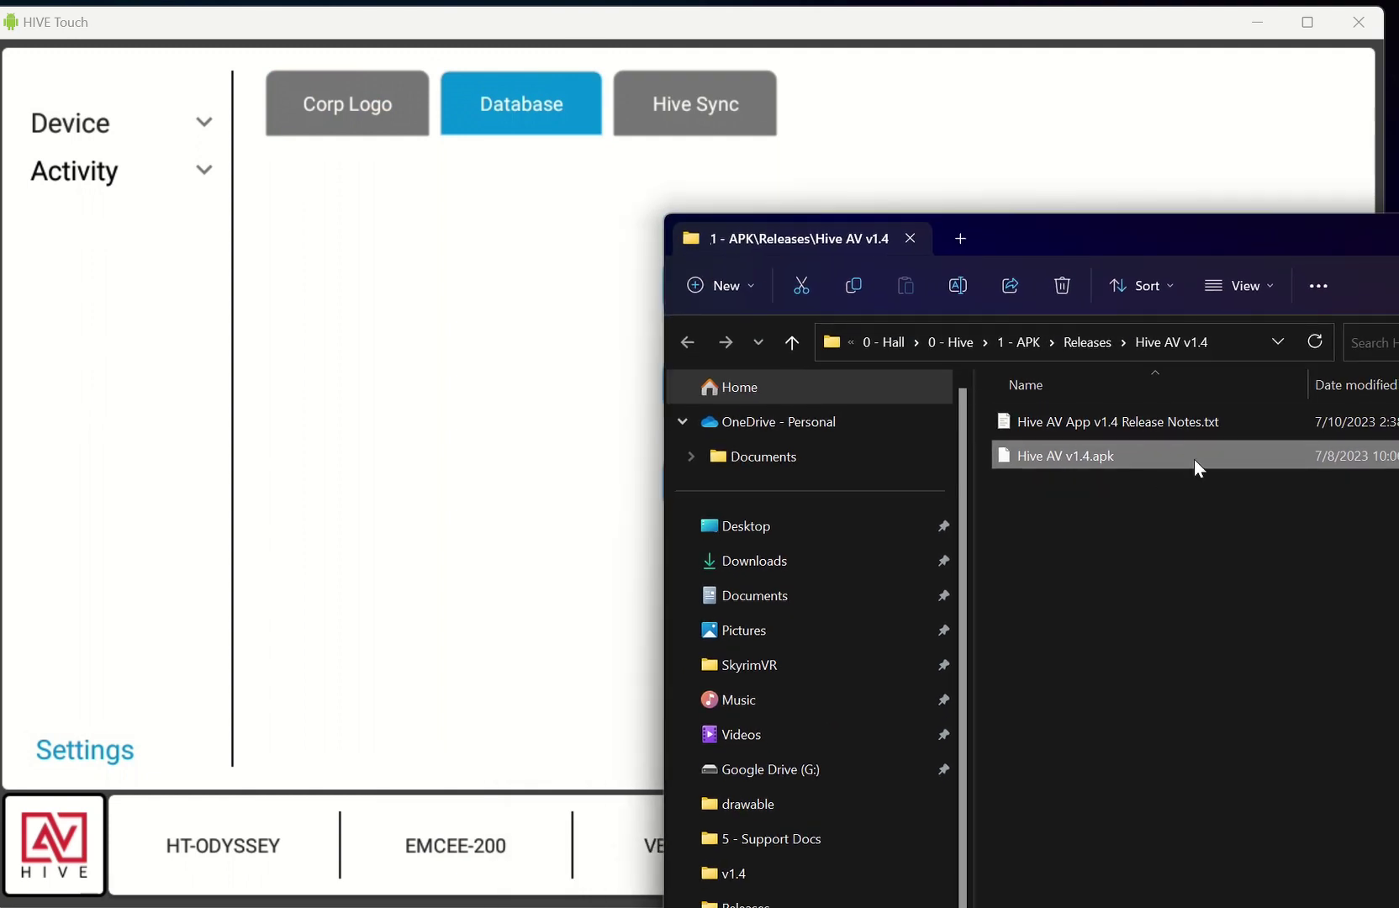
left_click_drag(1194, 459, 416, 434)
left_click_drag(1090, 245, 1398, 246)
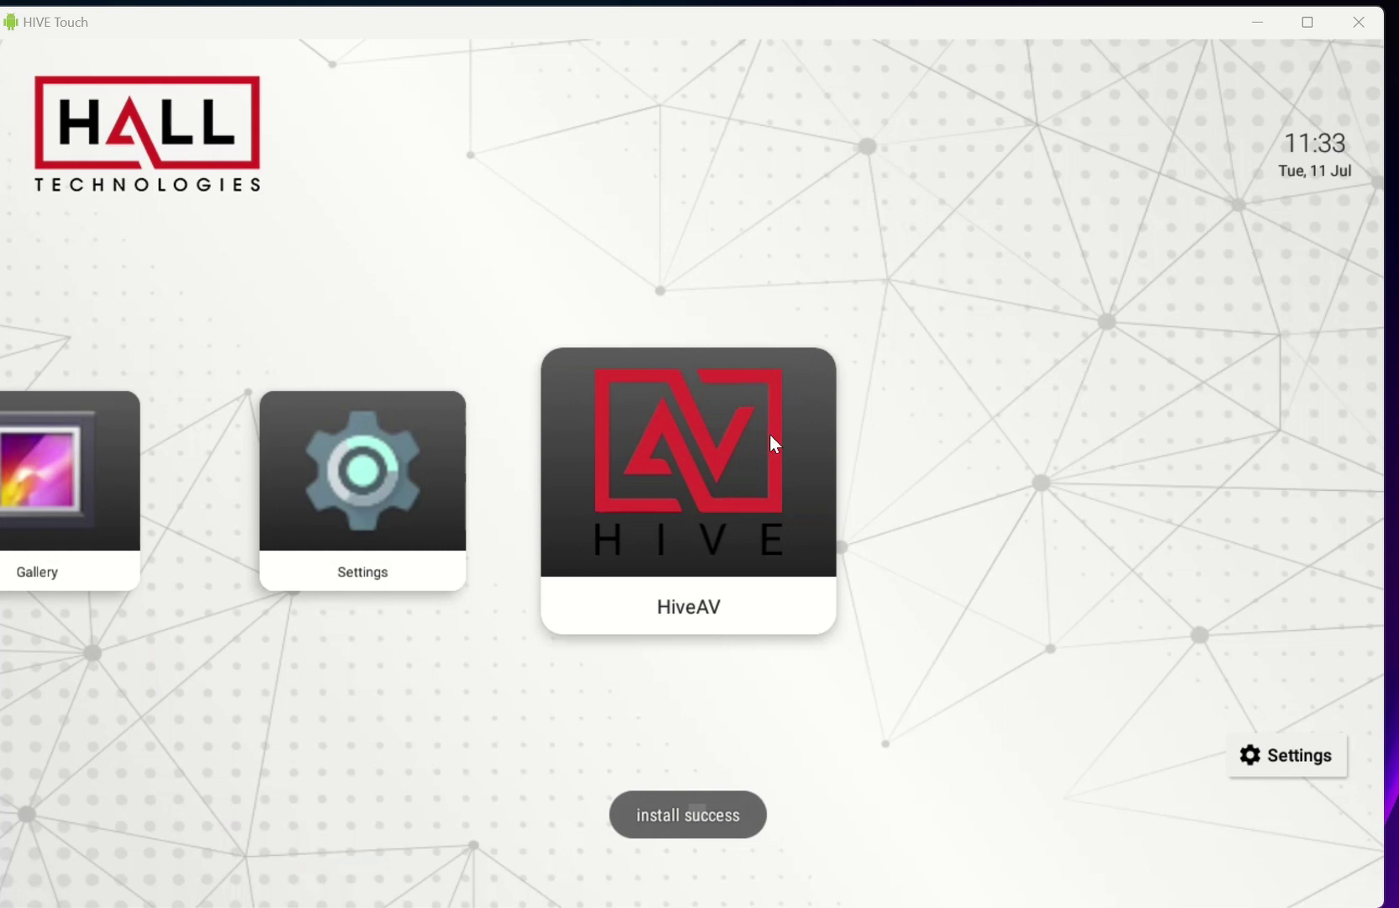
left_click(799, 439)
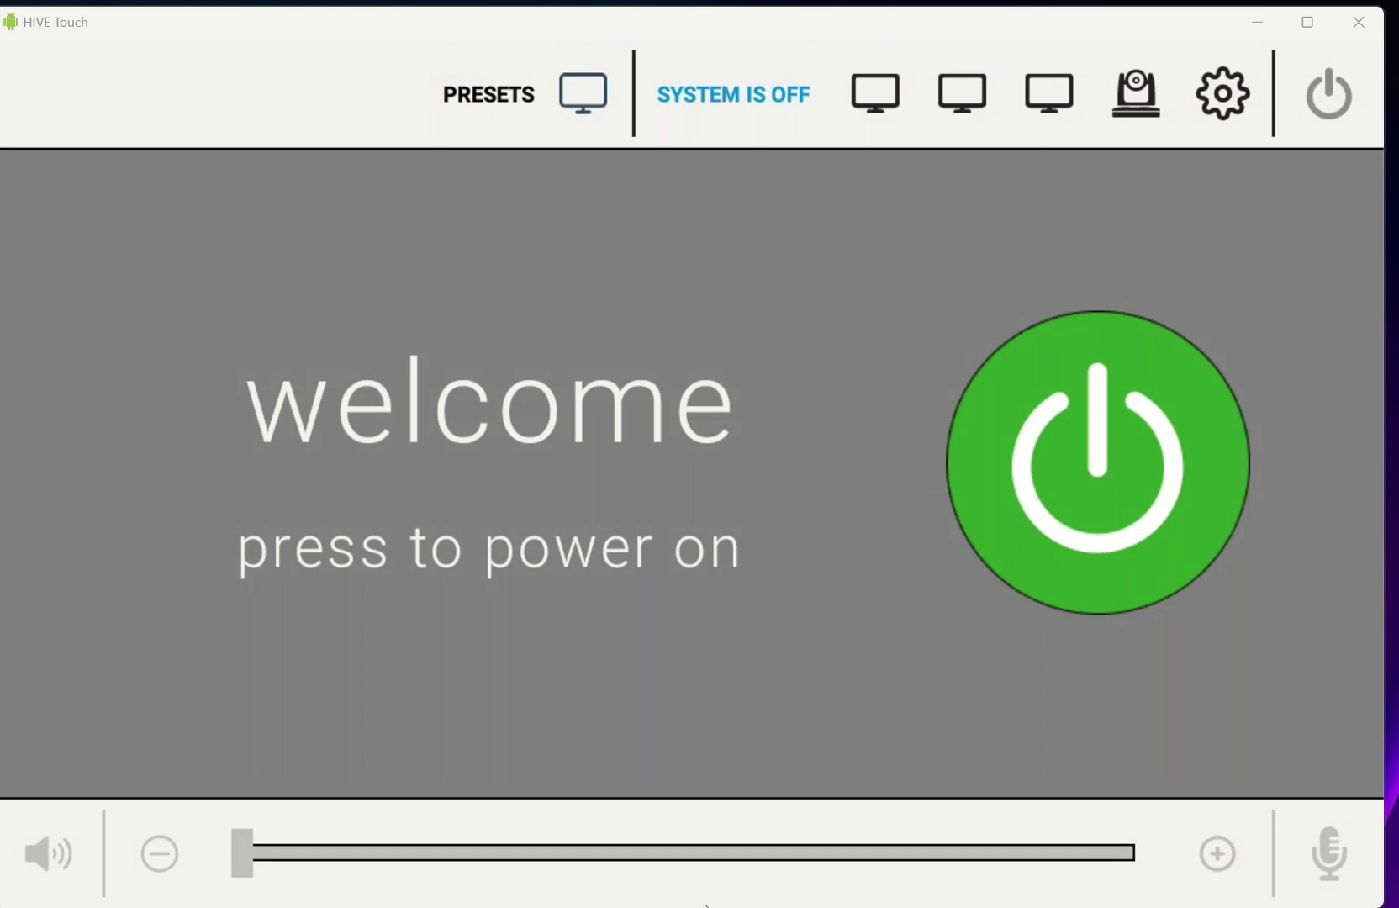
Swipe in from the bottom and top edges to reveal the Android system bars over HiveAV.
left_click_drag(706, 905, 725, 715)
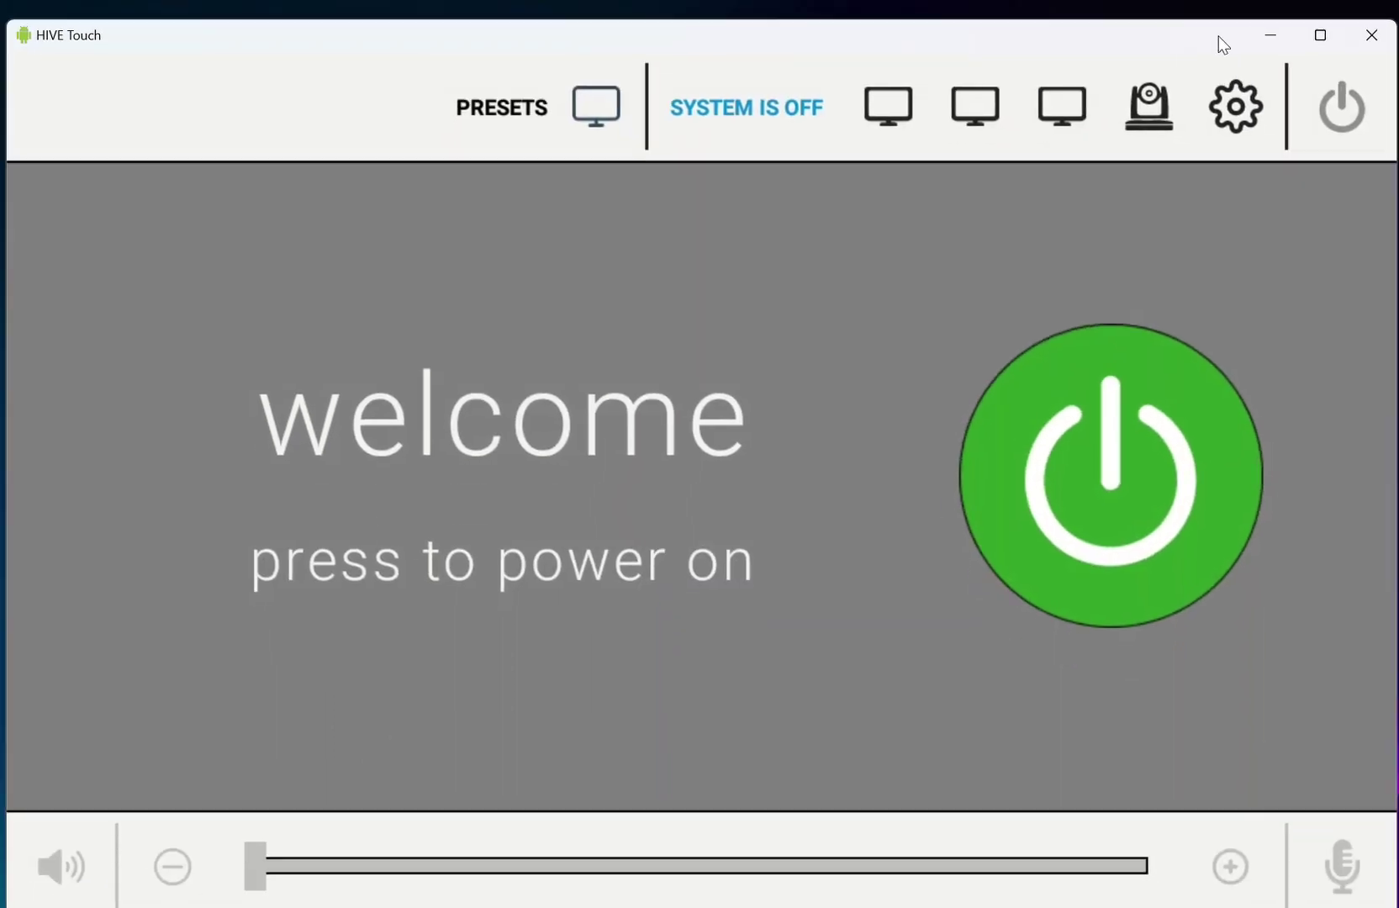
left_click_drag(1230, 60, 1233, 198)
Pull down the notification shade and open Android Settings.
left_click(1245, 43)
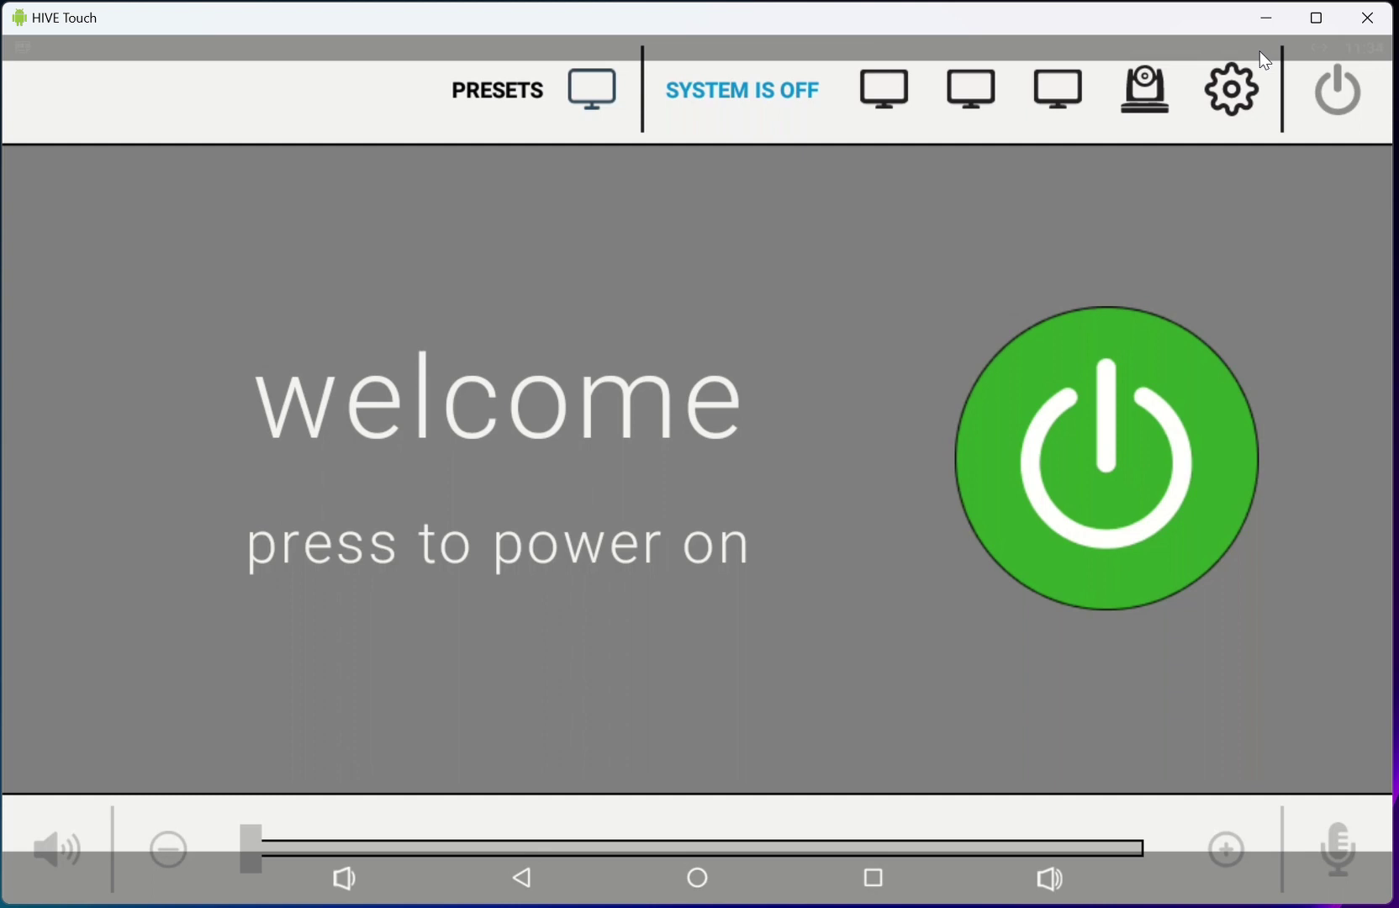
left_click(1234, 44)
left_click(1247, 43)
left_click(1238, 49)
left_click(1250, 57)
left_click(1247, 55)
left_click(1247, 62)
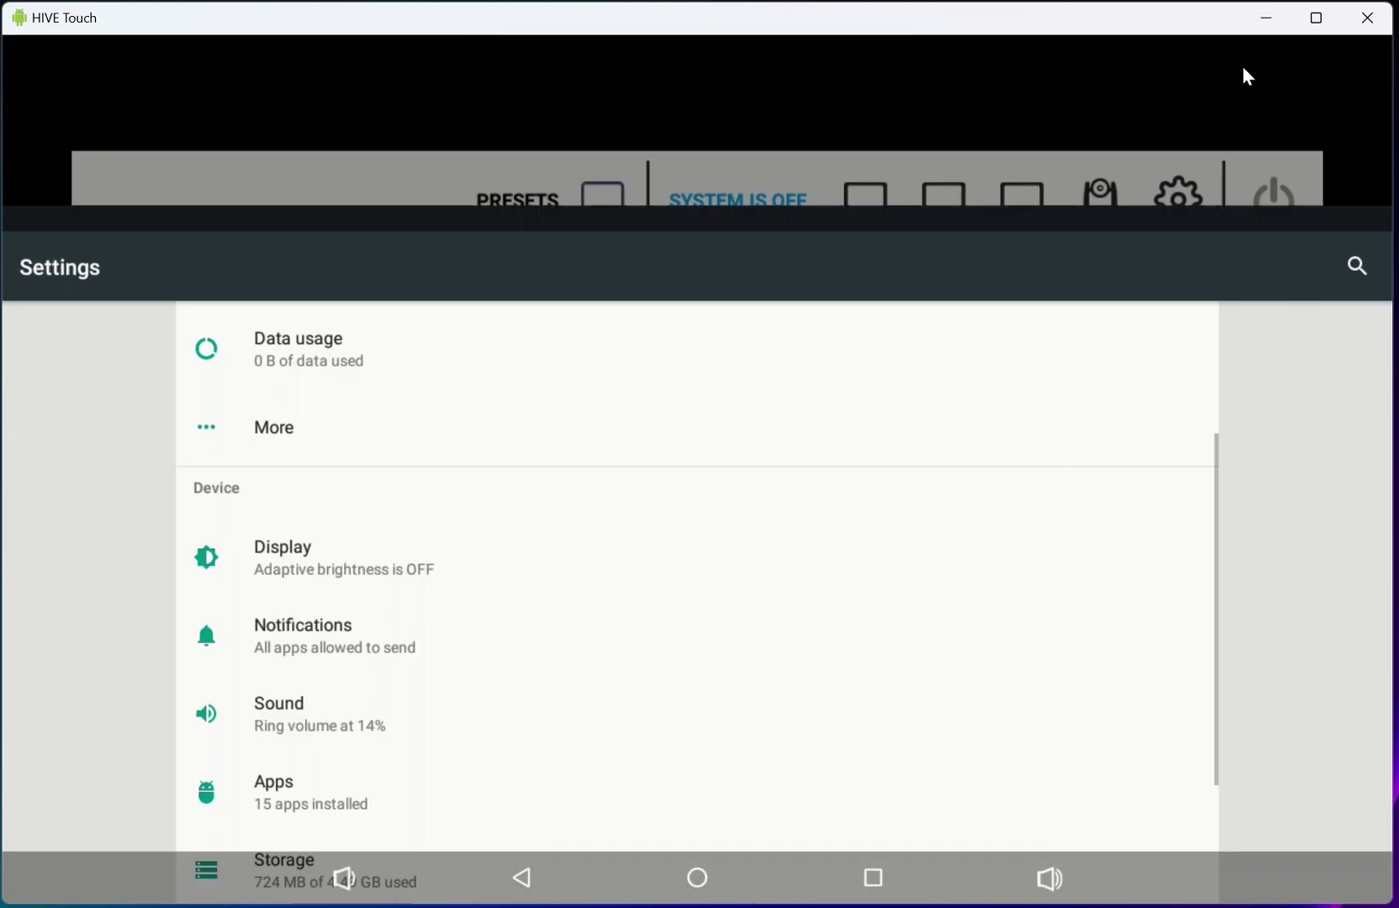
scroll(574, 832, "down", 5)
scroll(454, 622, "up", 1)
scroll(453, 643, "down", 5)
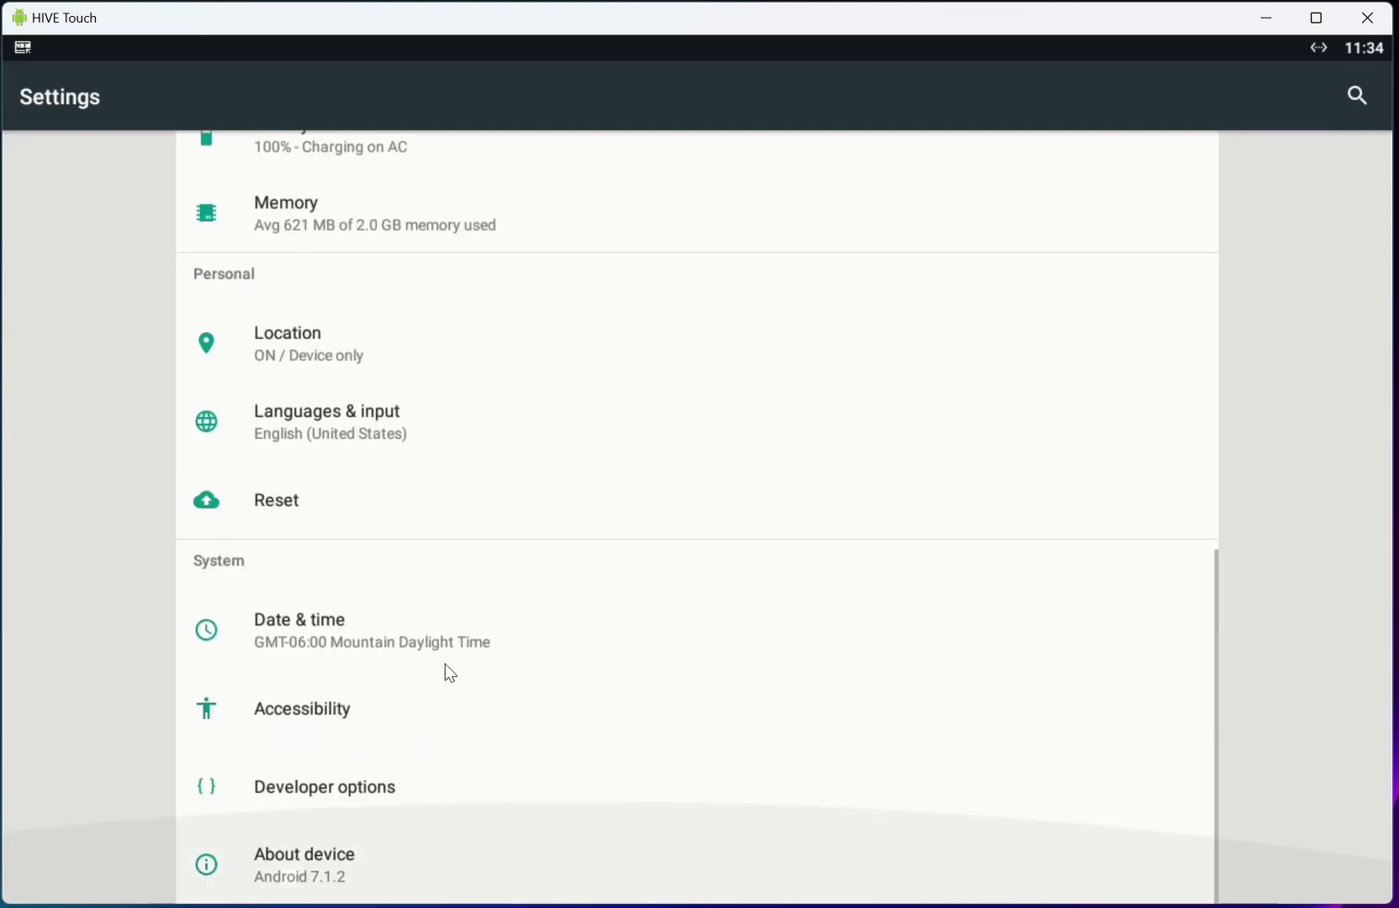
scroll(459, 695, "up", 3)
scroll(465, 691, "up", 3)
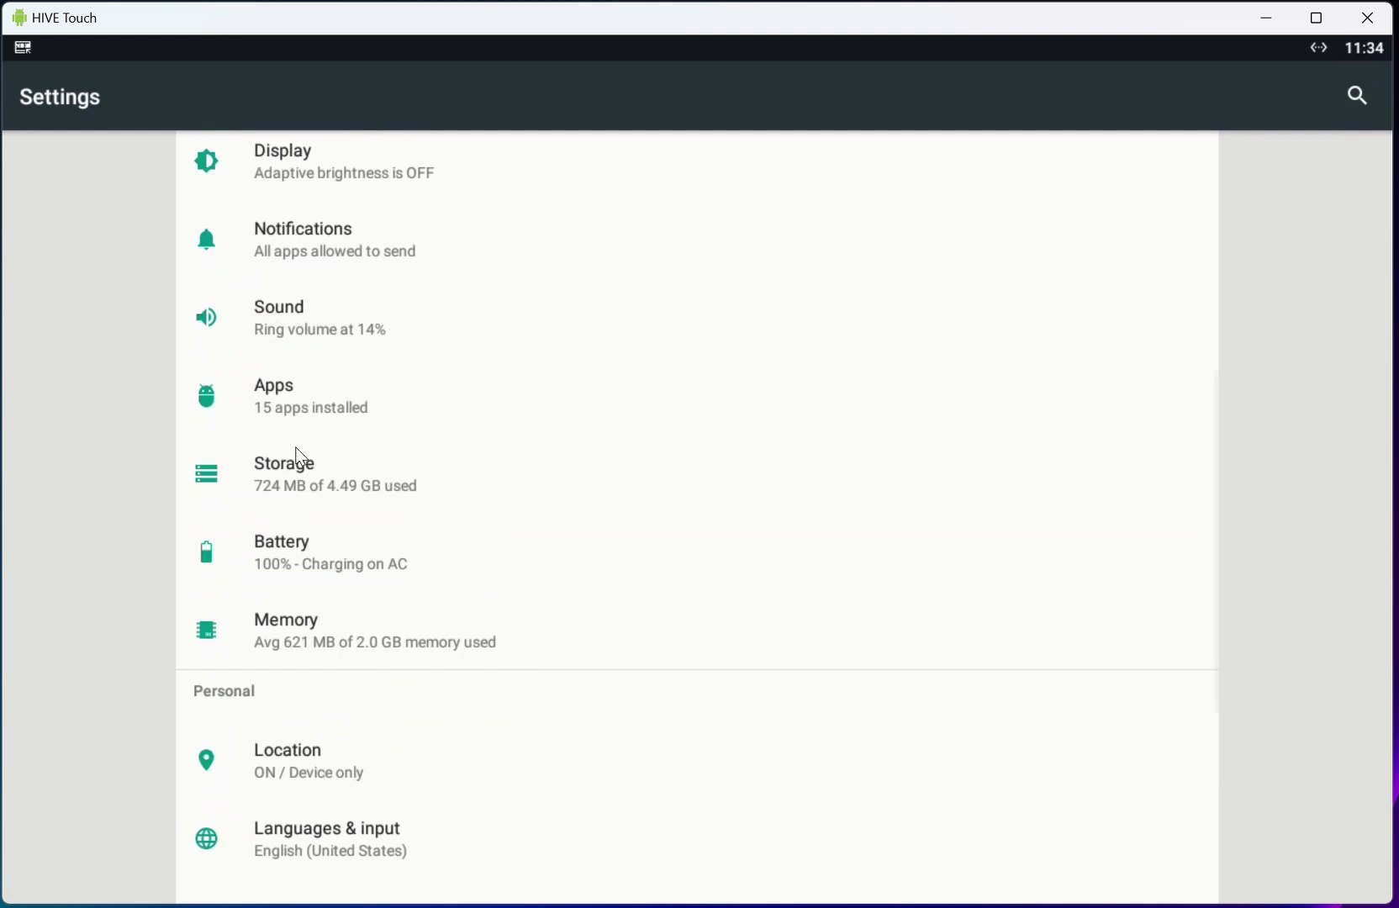
Under Apps > HiveAV > Home app, set HIVE LAUNCHER as the default Home app.
left_click(291, 404)
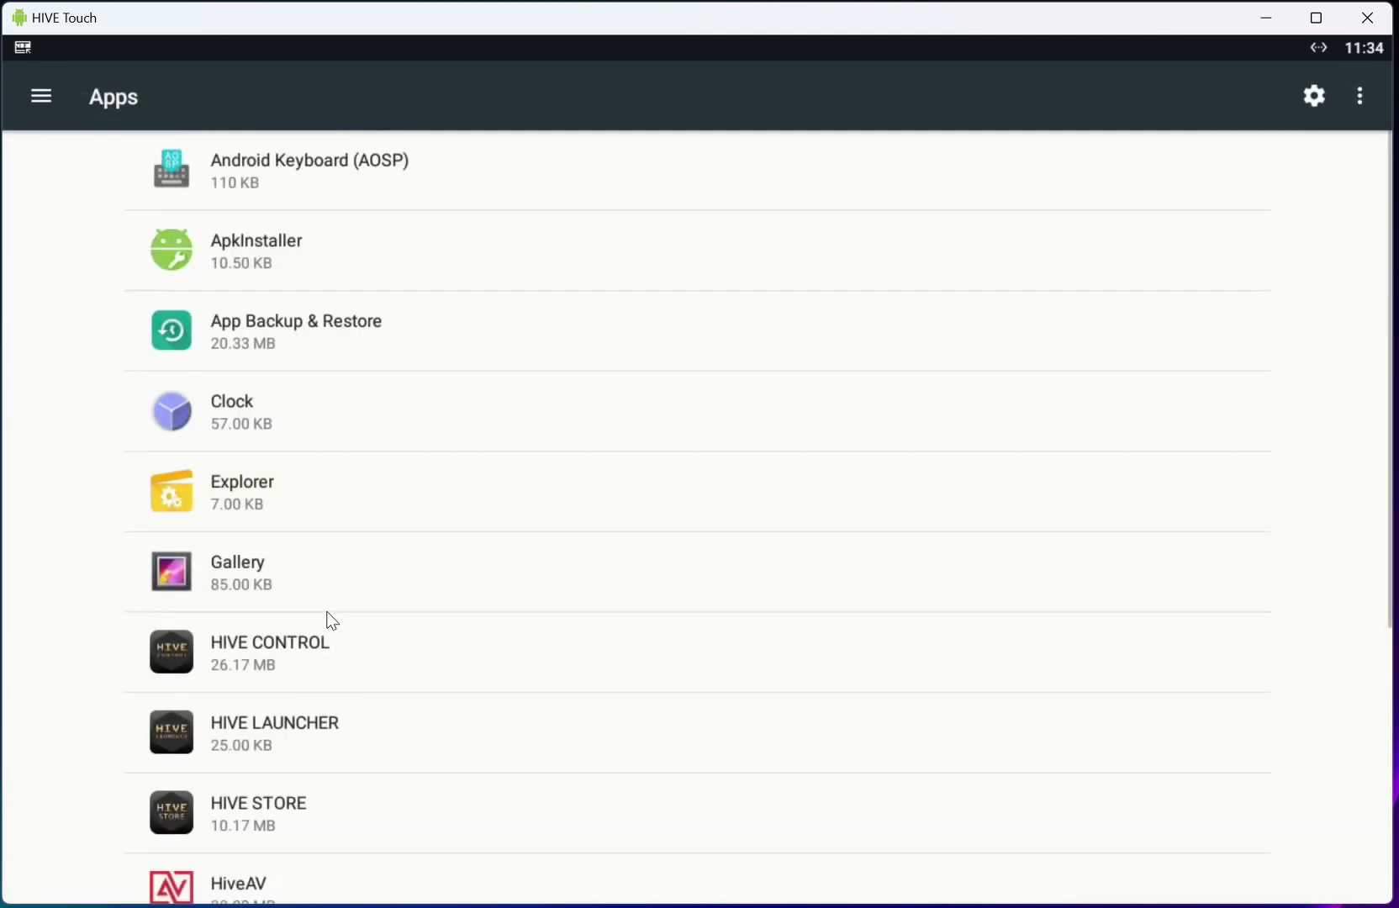
scroll(330, 639, "down", 3)
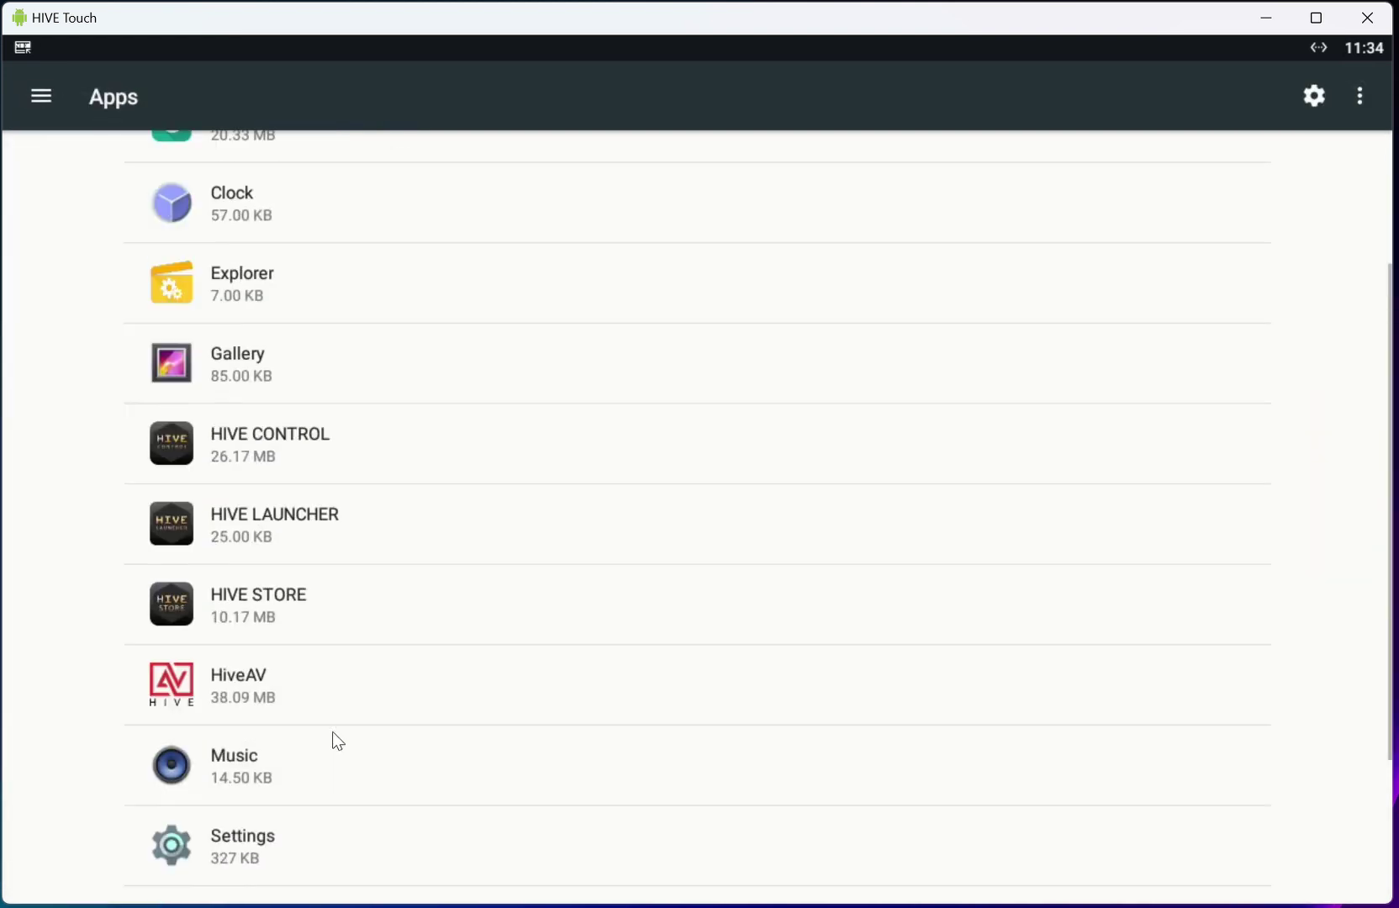
left_click(313, 694)
scroll(412, 653, "down", 3)
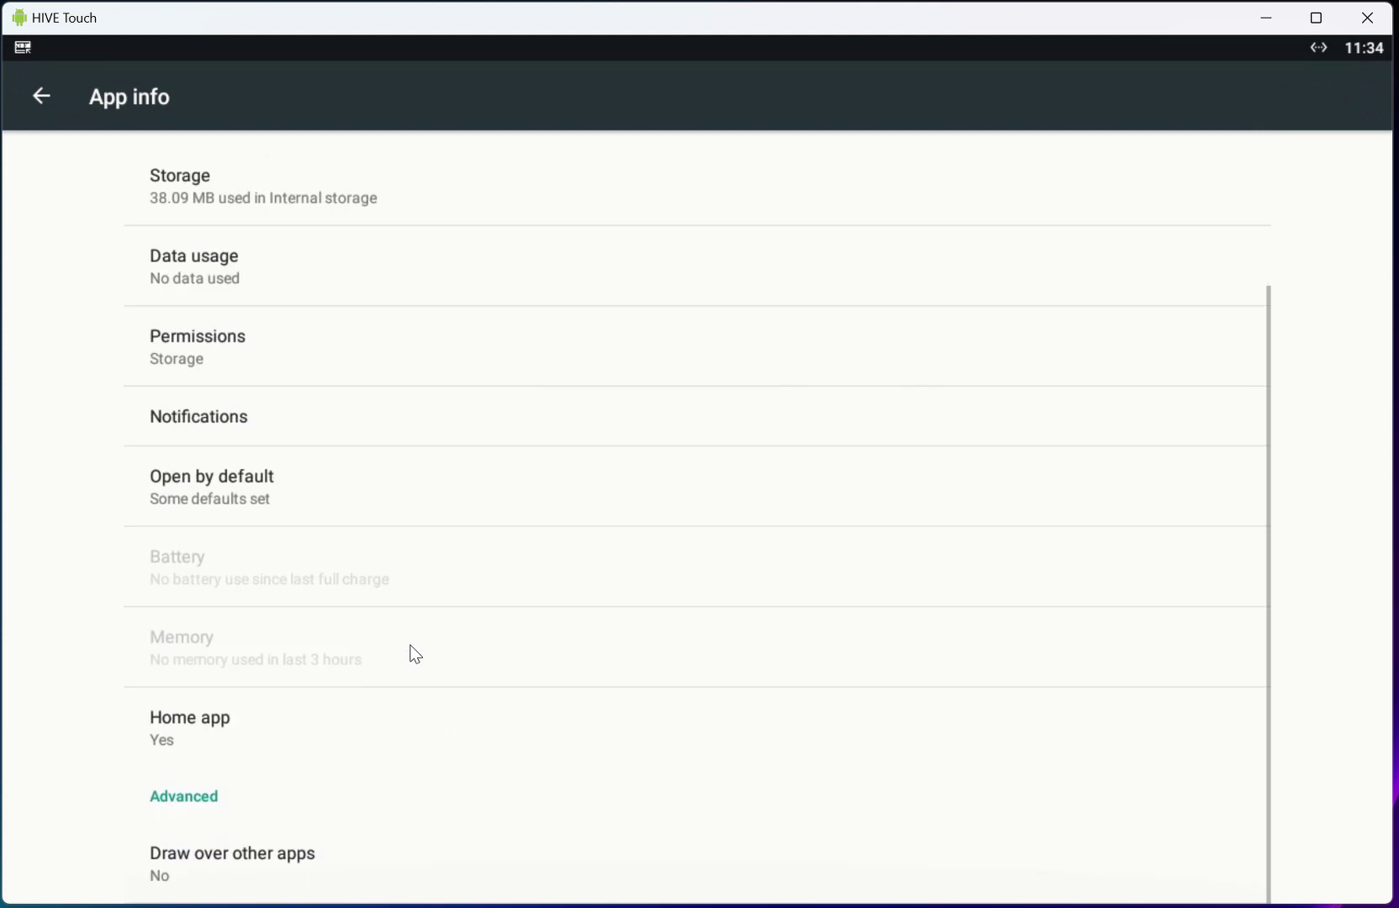
left_click(203, 742)
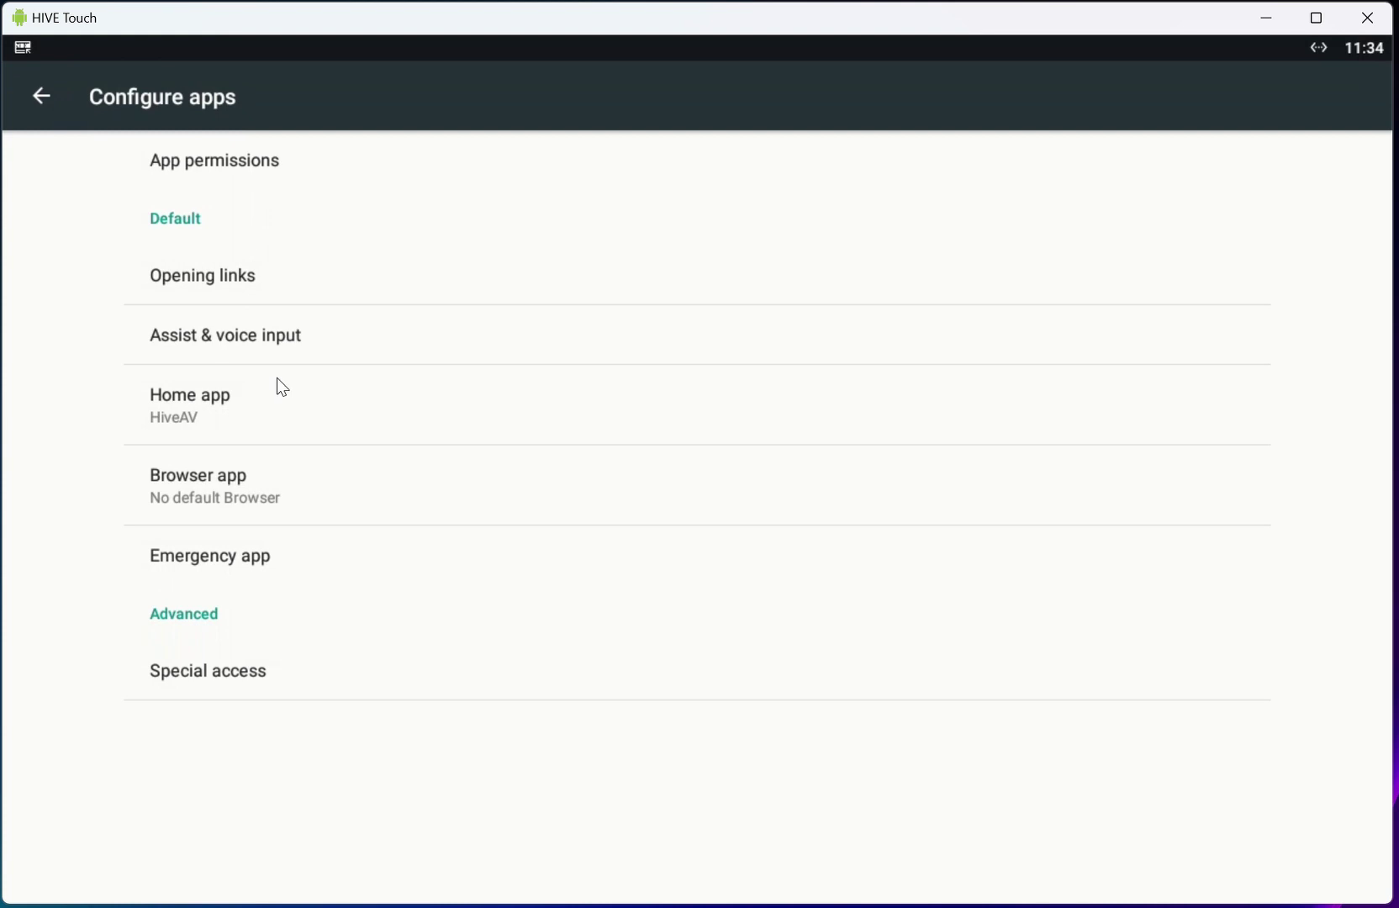
left_click(174, 419)
left_click(681, 425)
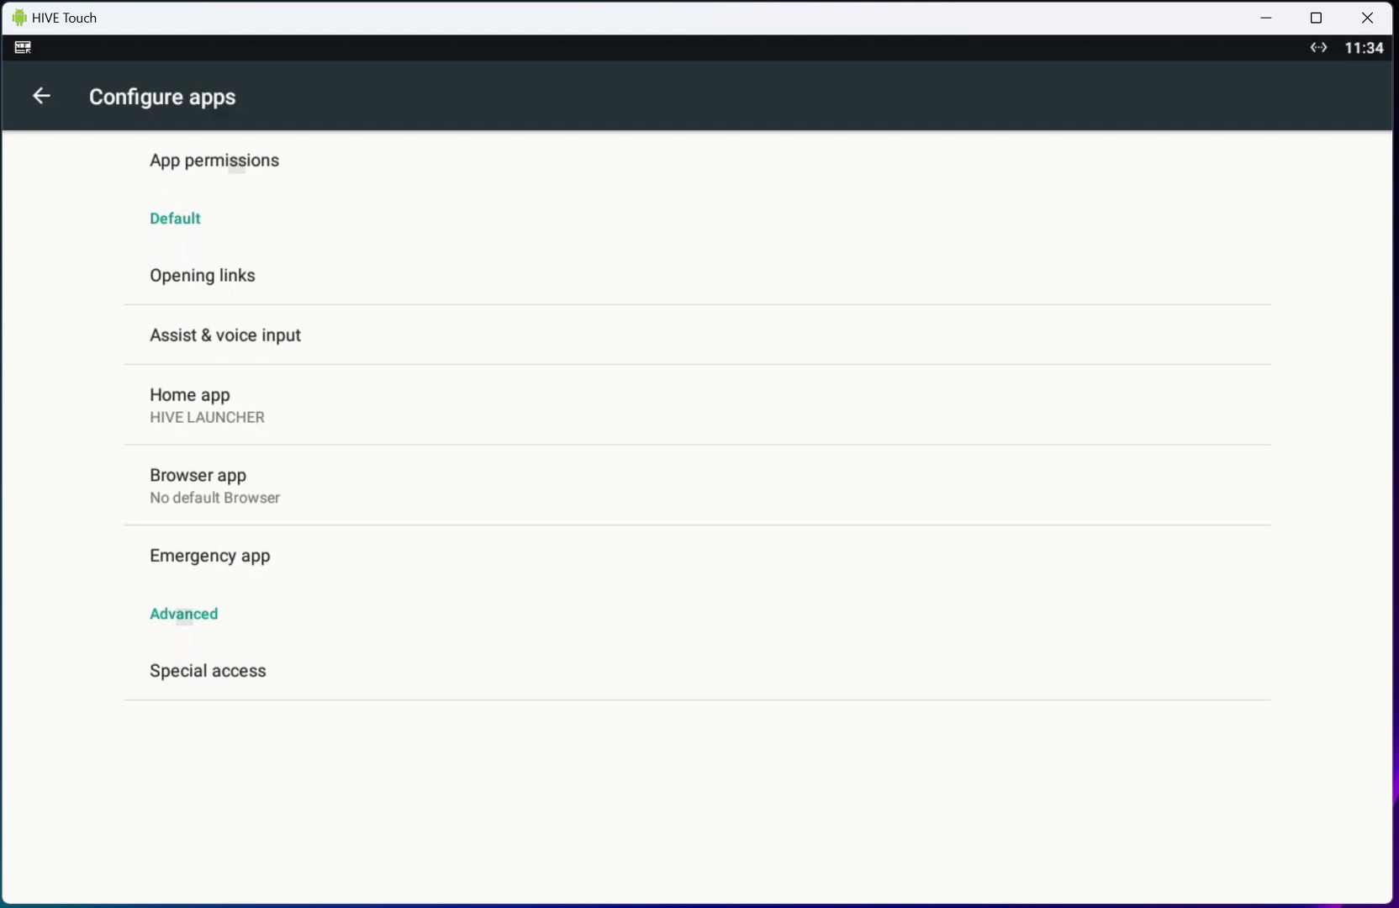
Return to the launcher home screen and rotate the app carousel to ApkInstaller.
left_click_drag(698, 900, 728, 700)
left_click(702, 890)
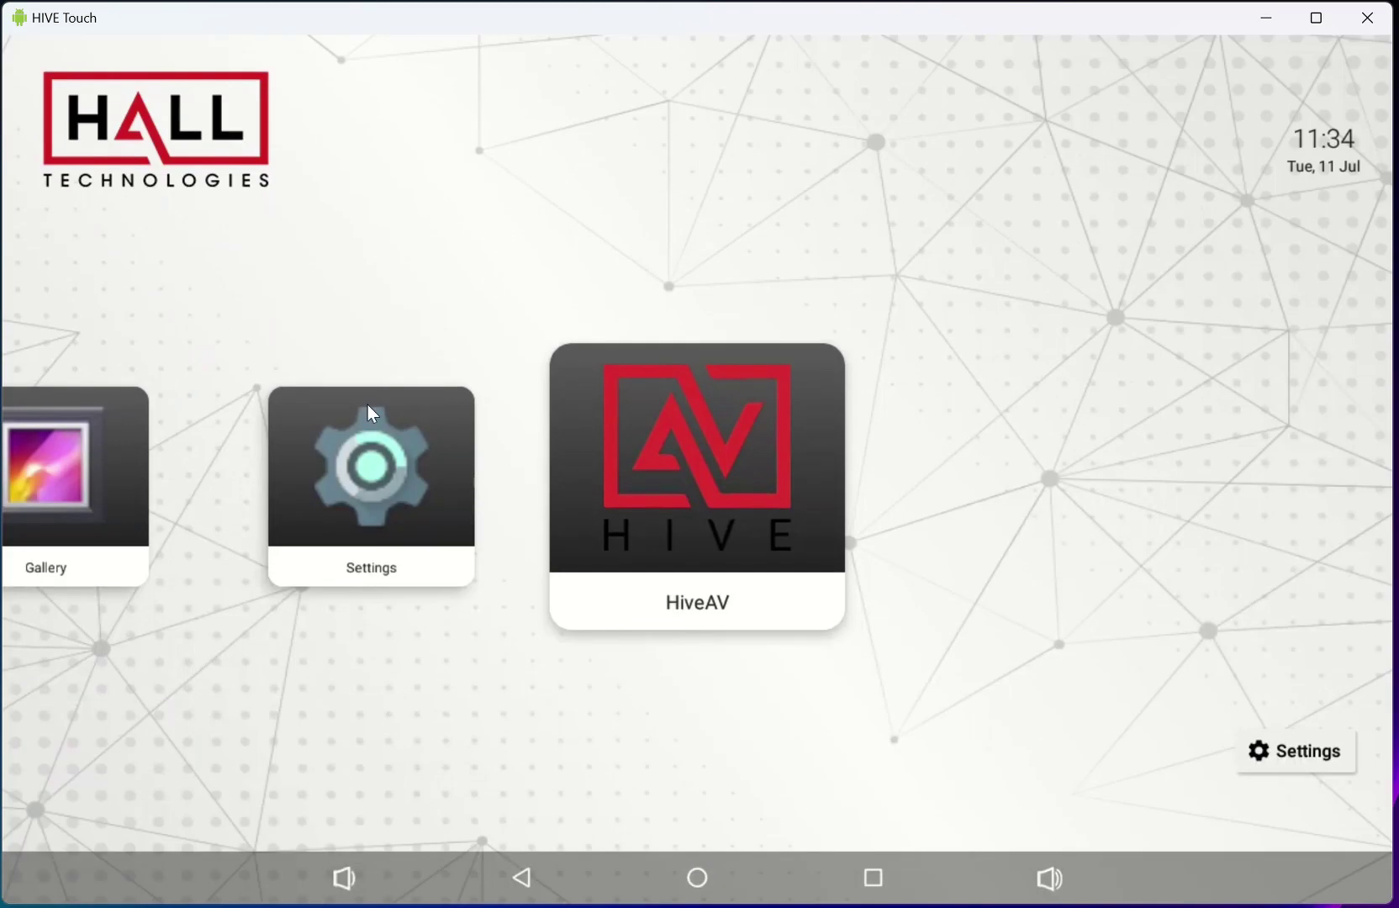
left_click_drag(334, 521, 1062, 500)
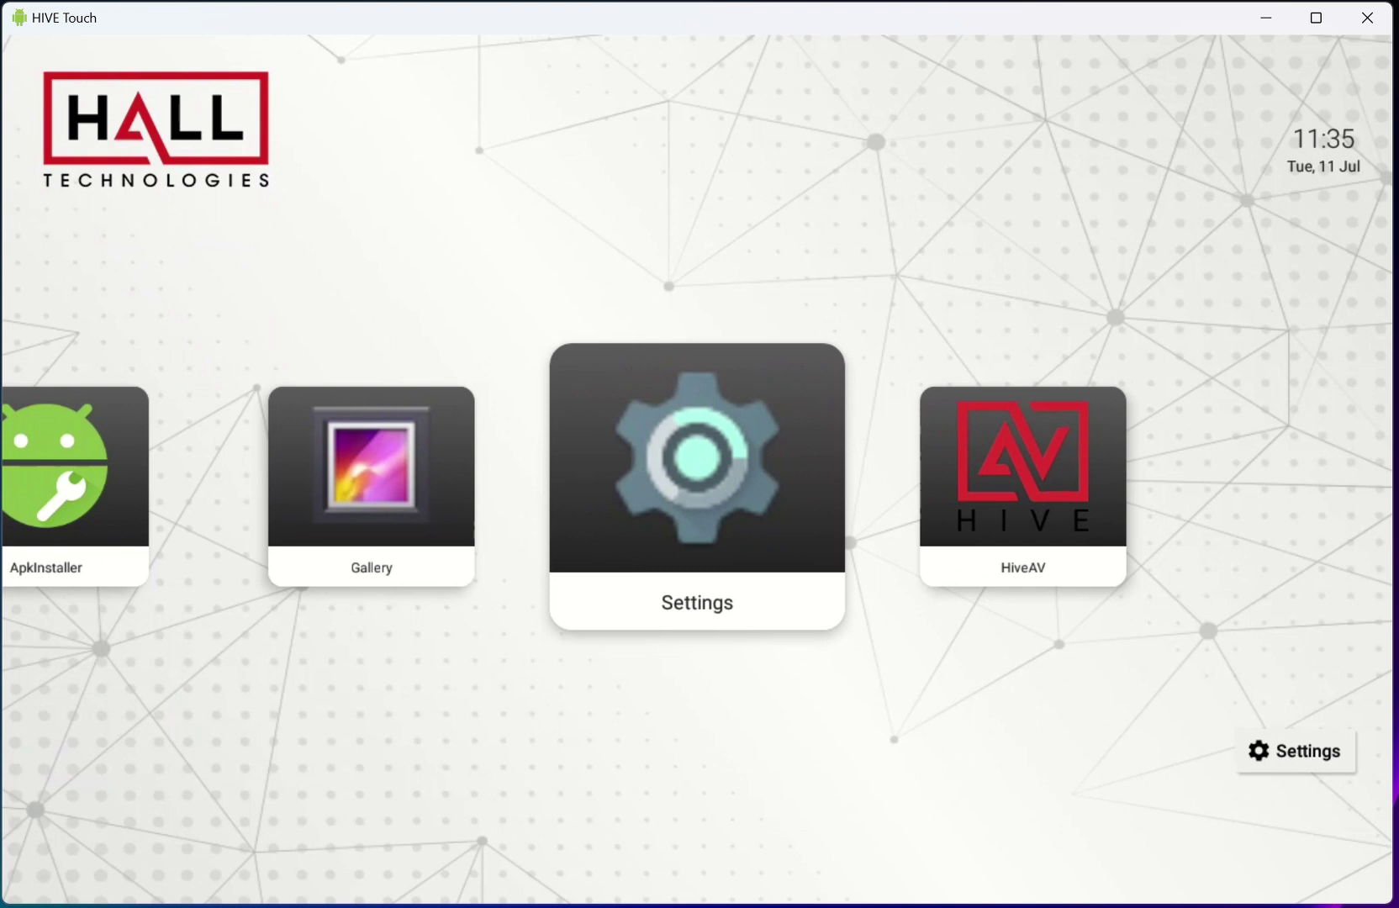
left_click_drag(403, 538, 688, 483)
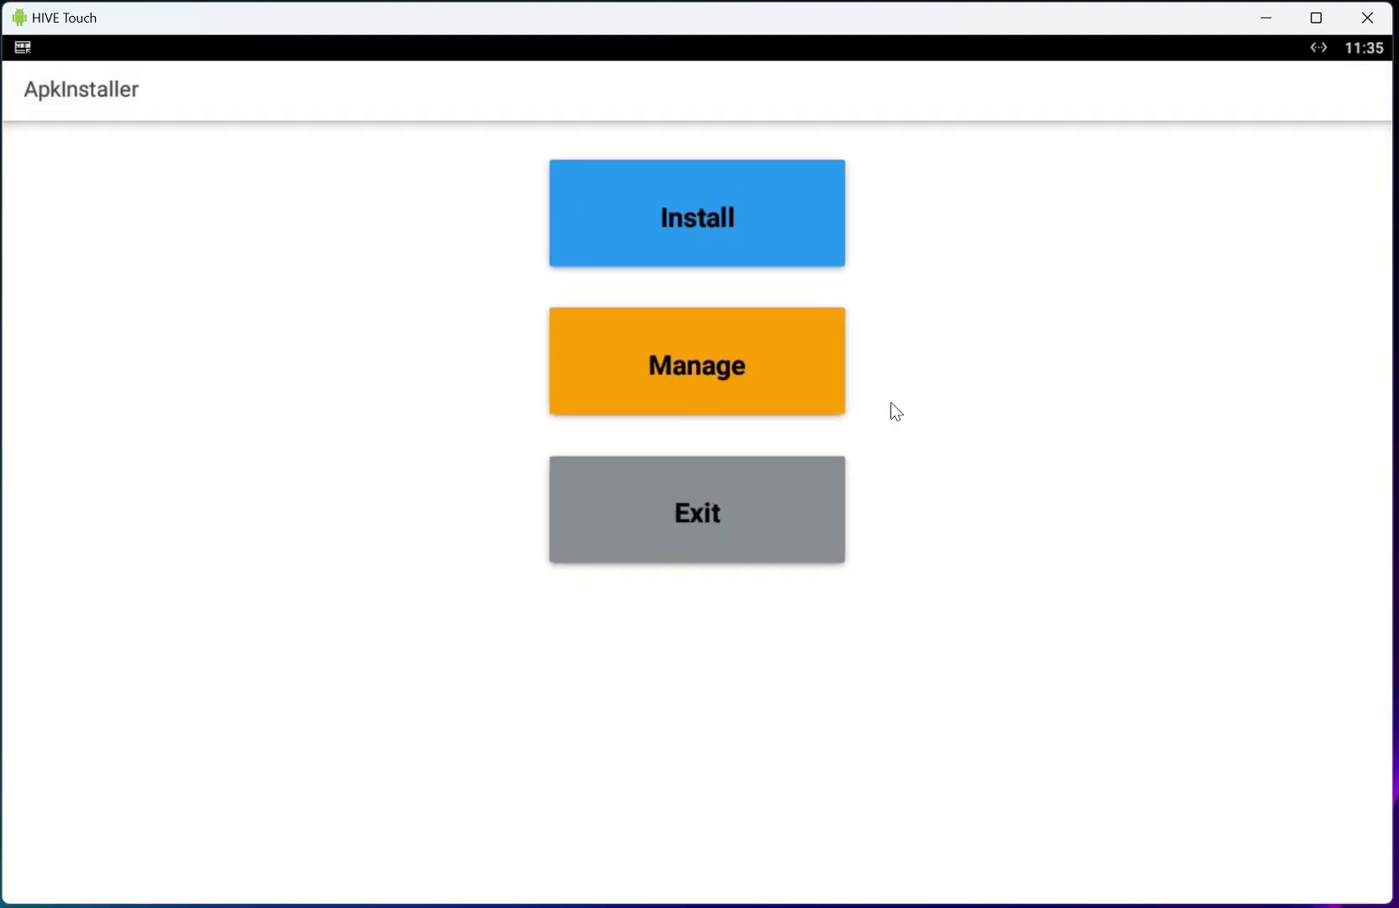
Uninstall HiveAV from ApkInstaller's Manage list, confirming with OK.
left_click(781, 370)
left_click(307, 747)
left_click(459, 535)
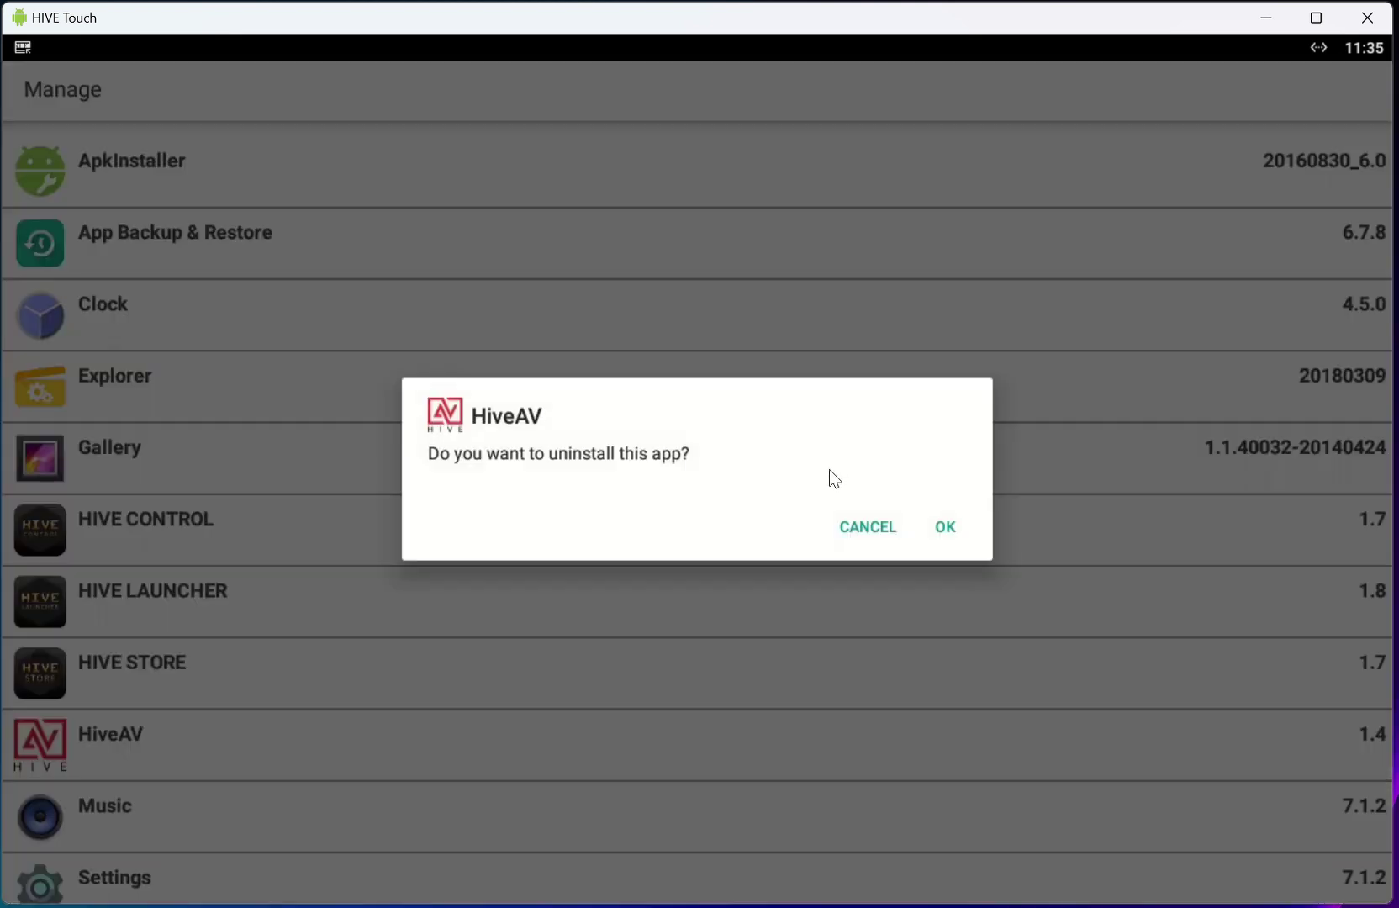
left_click(941, 532)
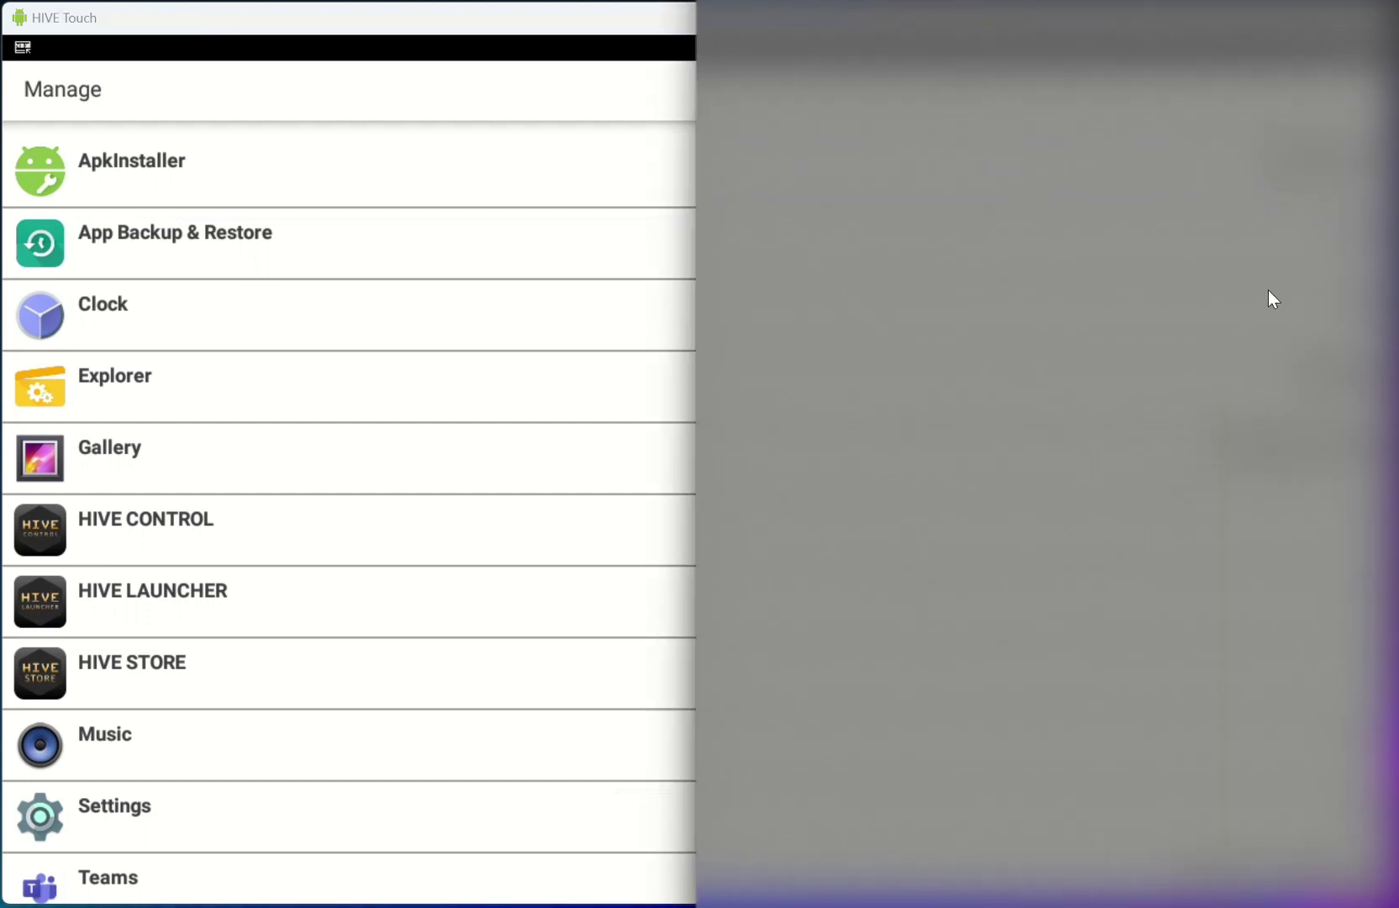
Drop Hive AV v1.4.apk from Explorer onto the panel to reinstall it, then minimize Explorer.
left_click_drag(1268, 289, 1275, 404)
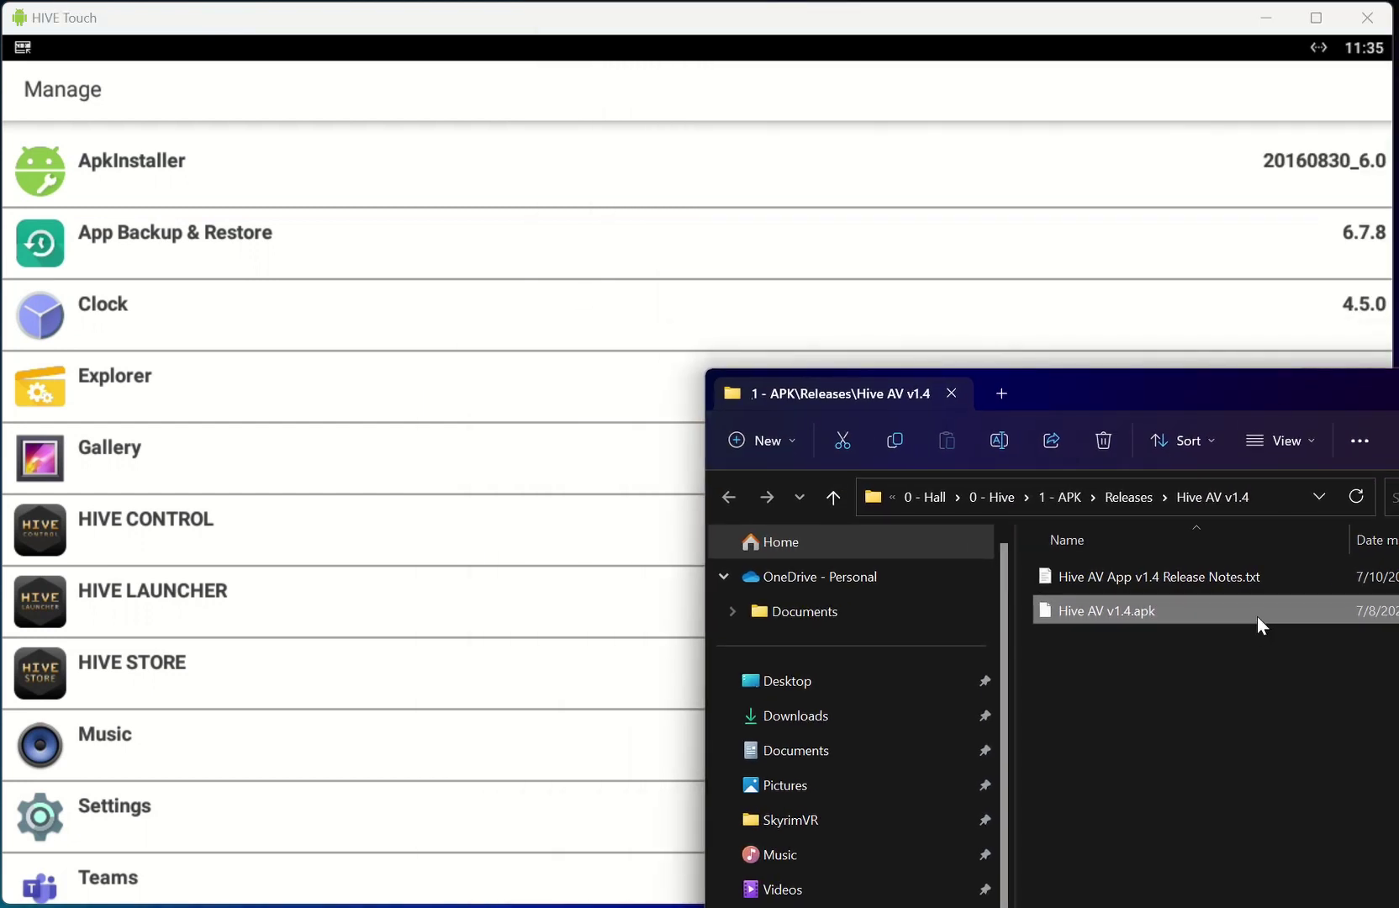
left_click_drag(1257, 615, 435, 356)
key("super+Down")
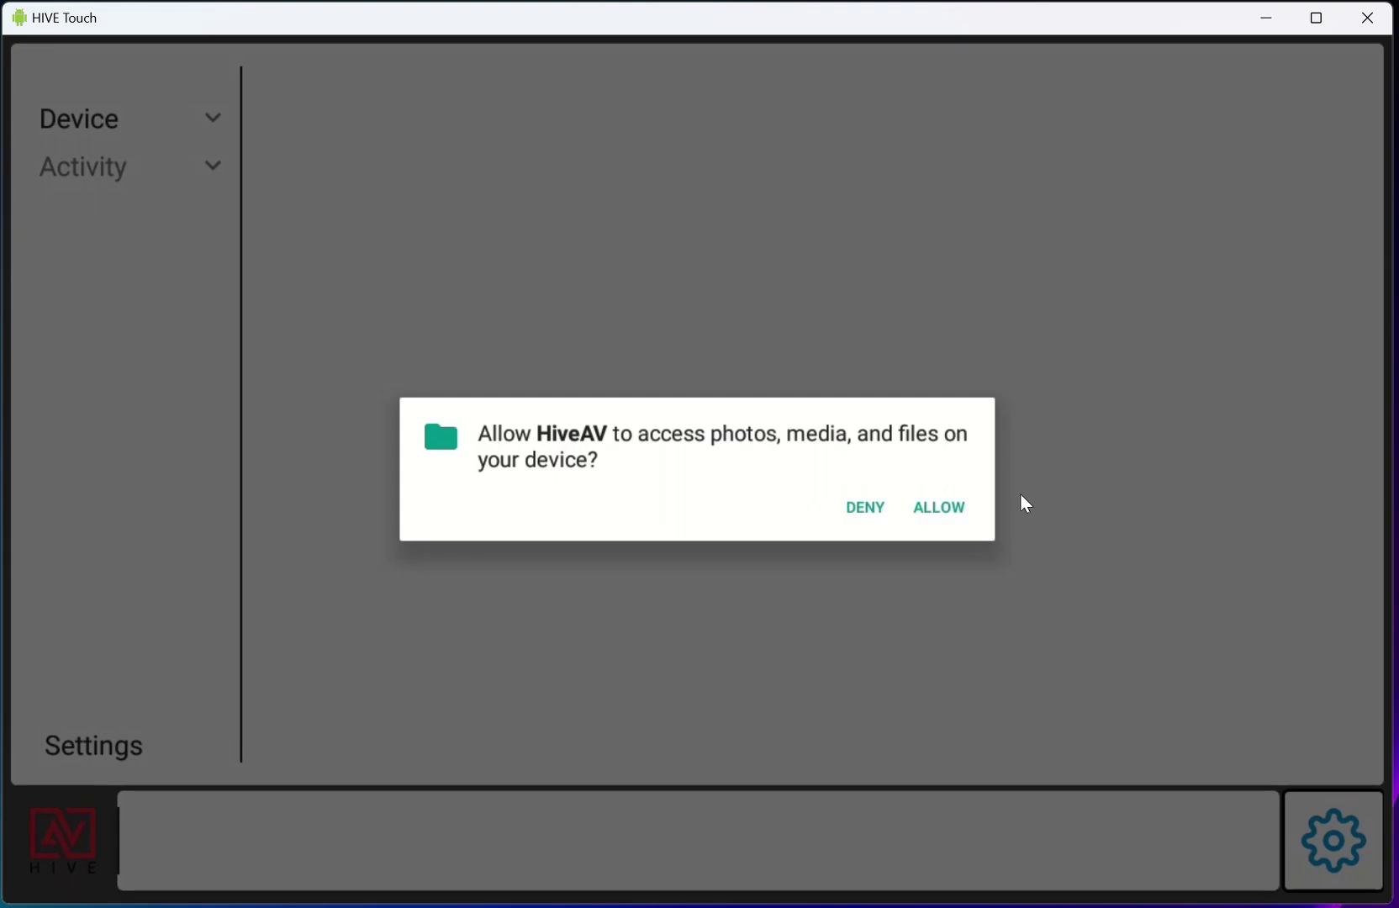
Allow file access, then restore the database from the 11 July 2023 backup.
left_click(947, 510)
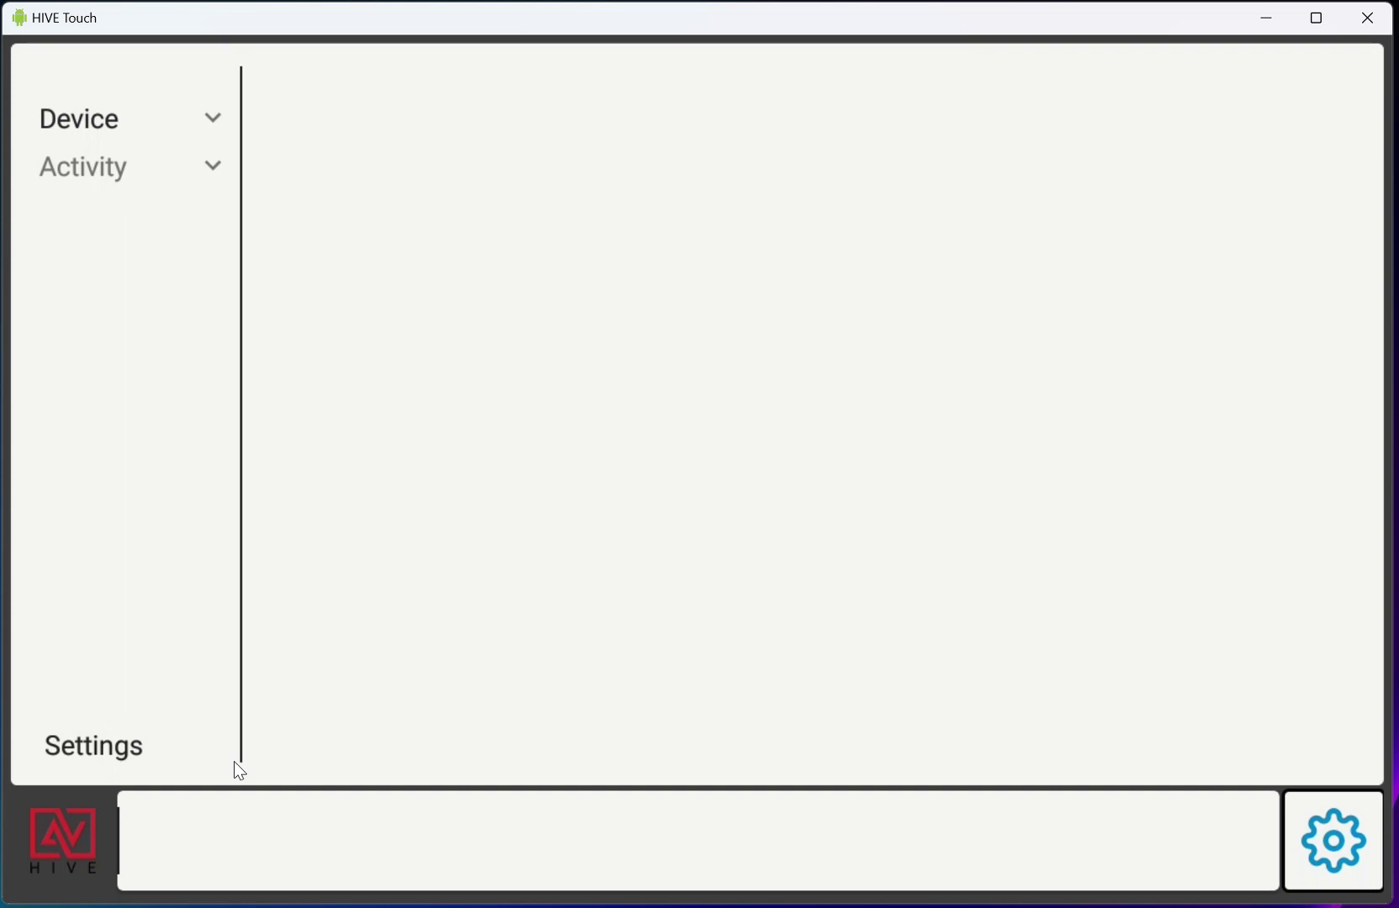
left_click(82, 754)
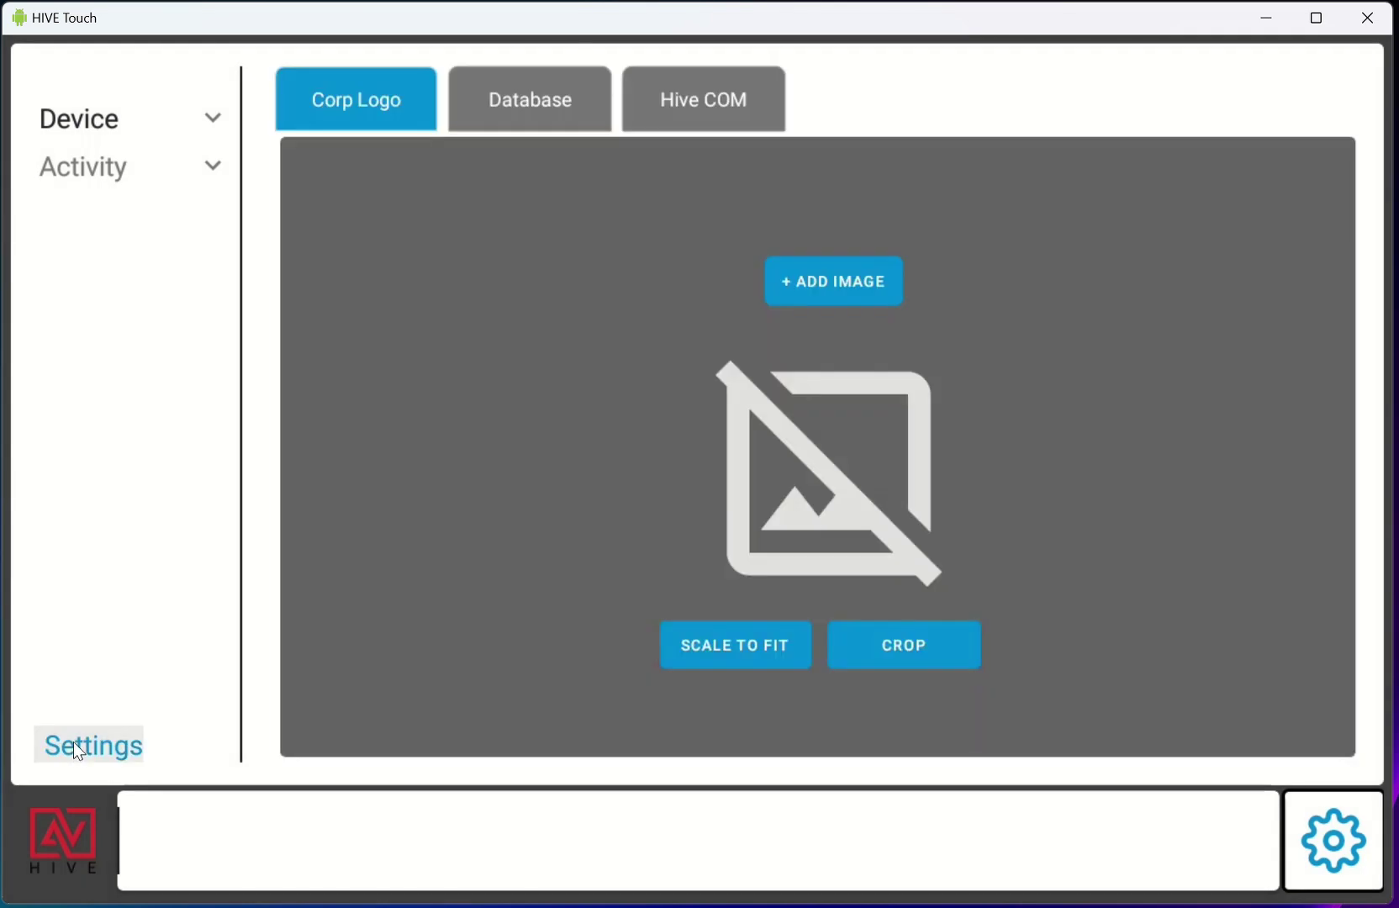
left_click(531, 105)
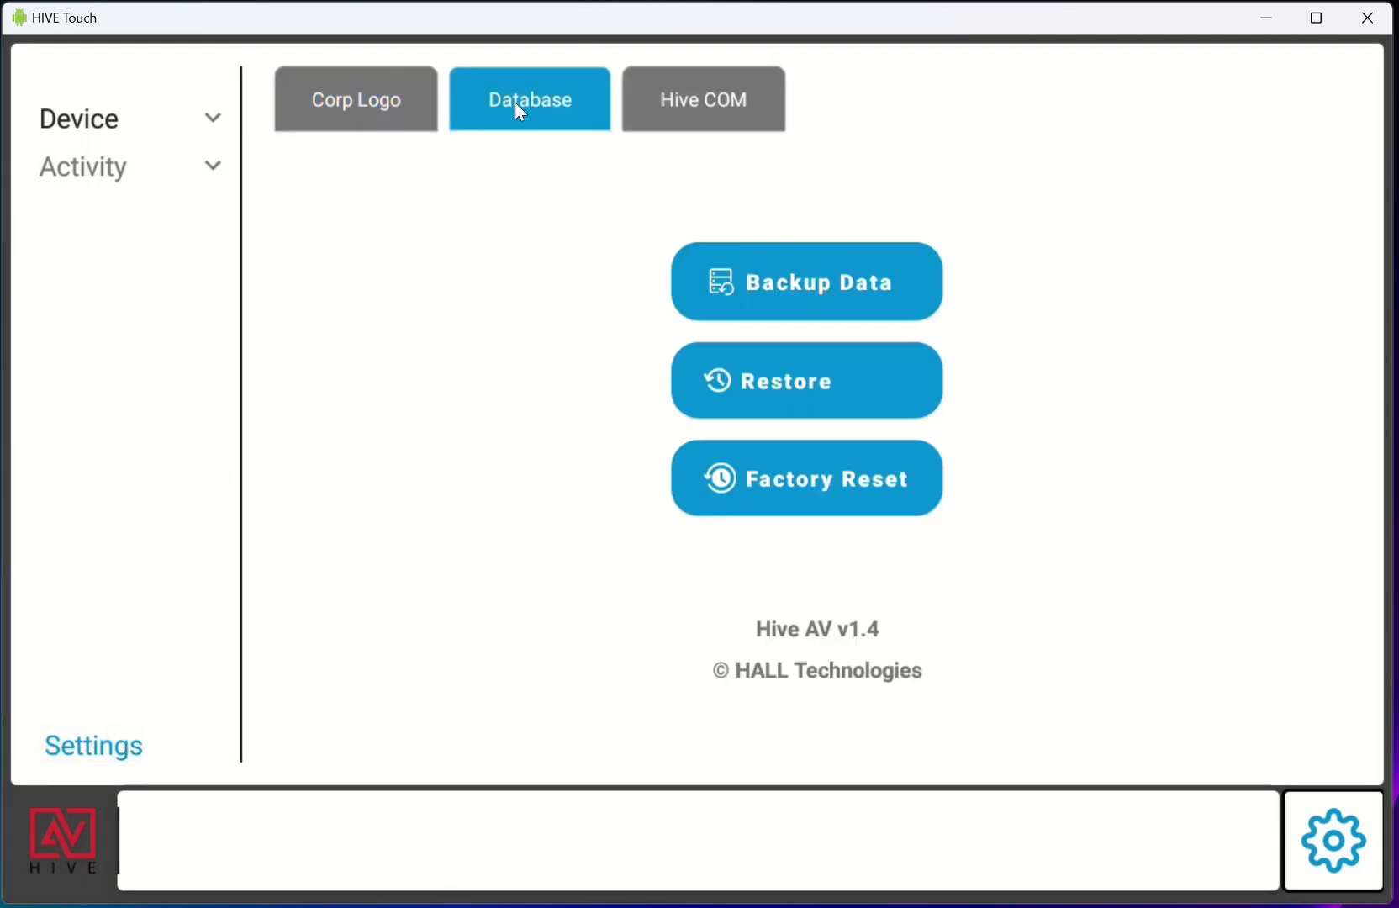
left_click(841, 383)
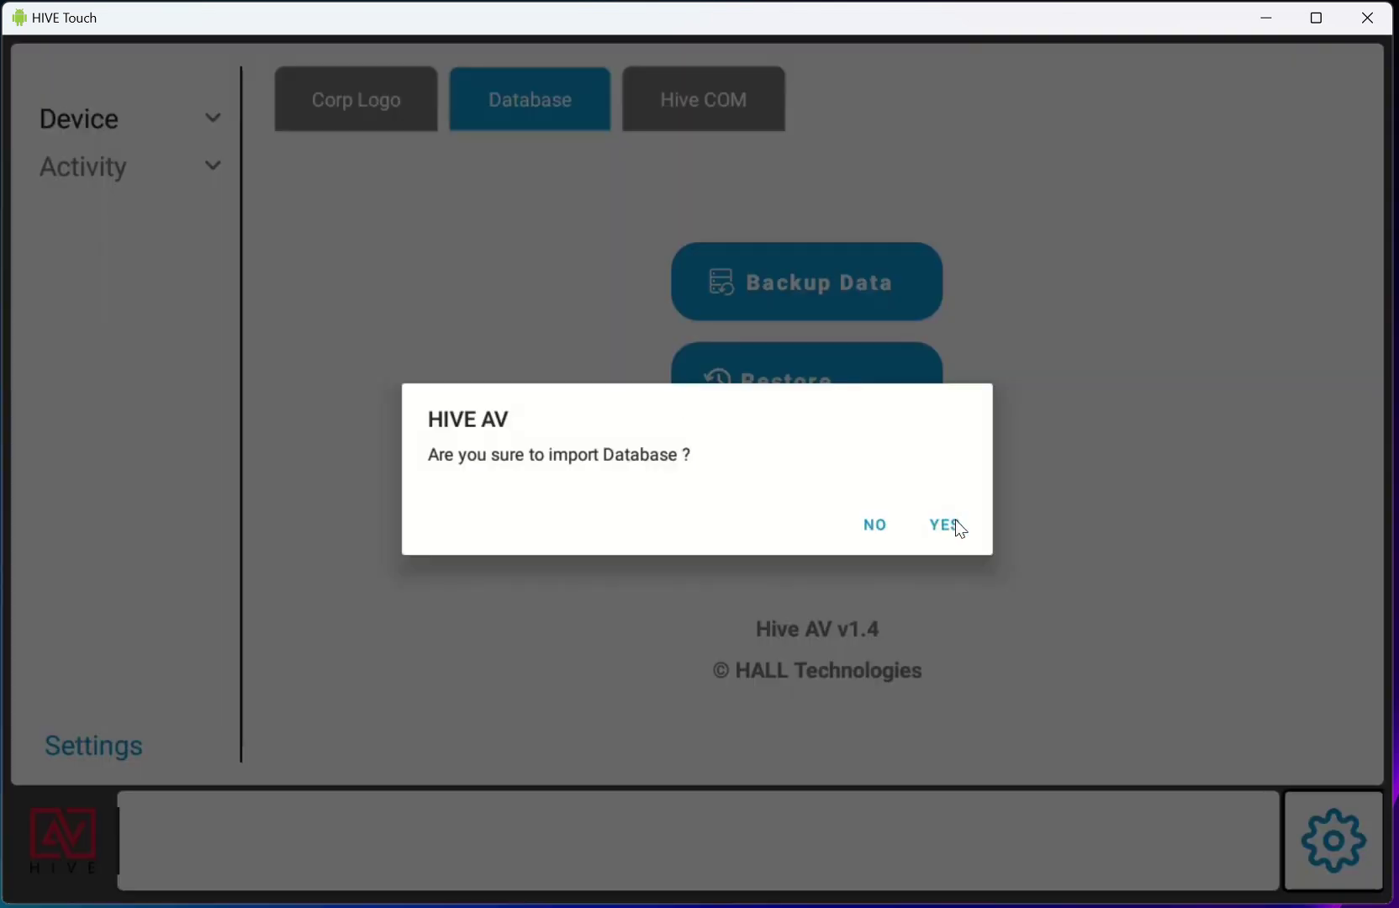
left_click(952, 524)
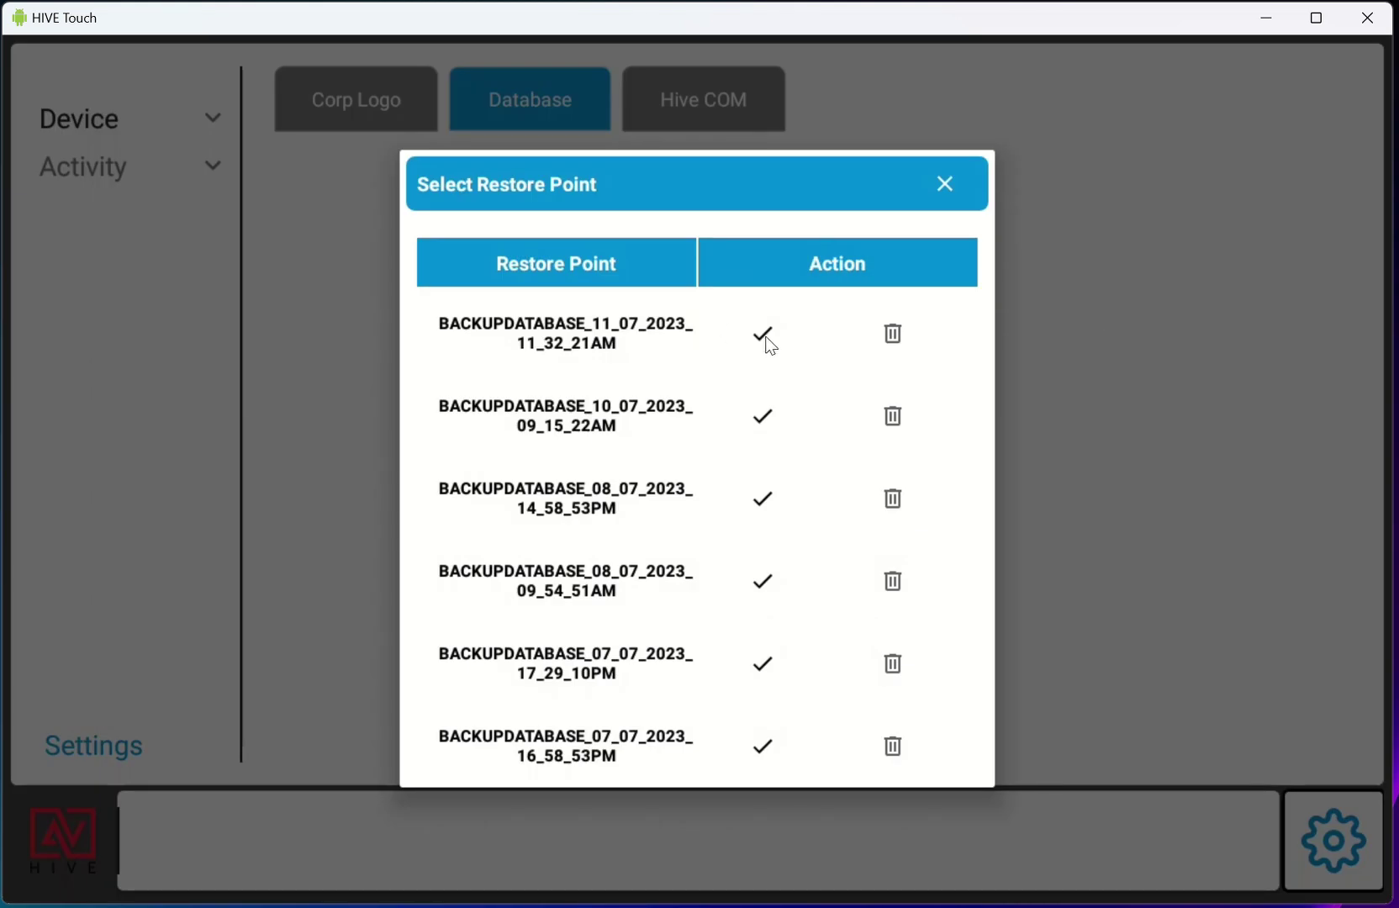
left_click(763, 338)
left_click(945, 525)
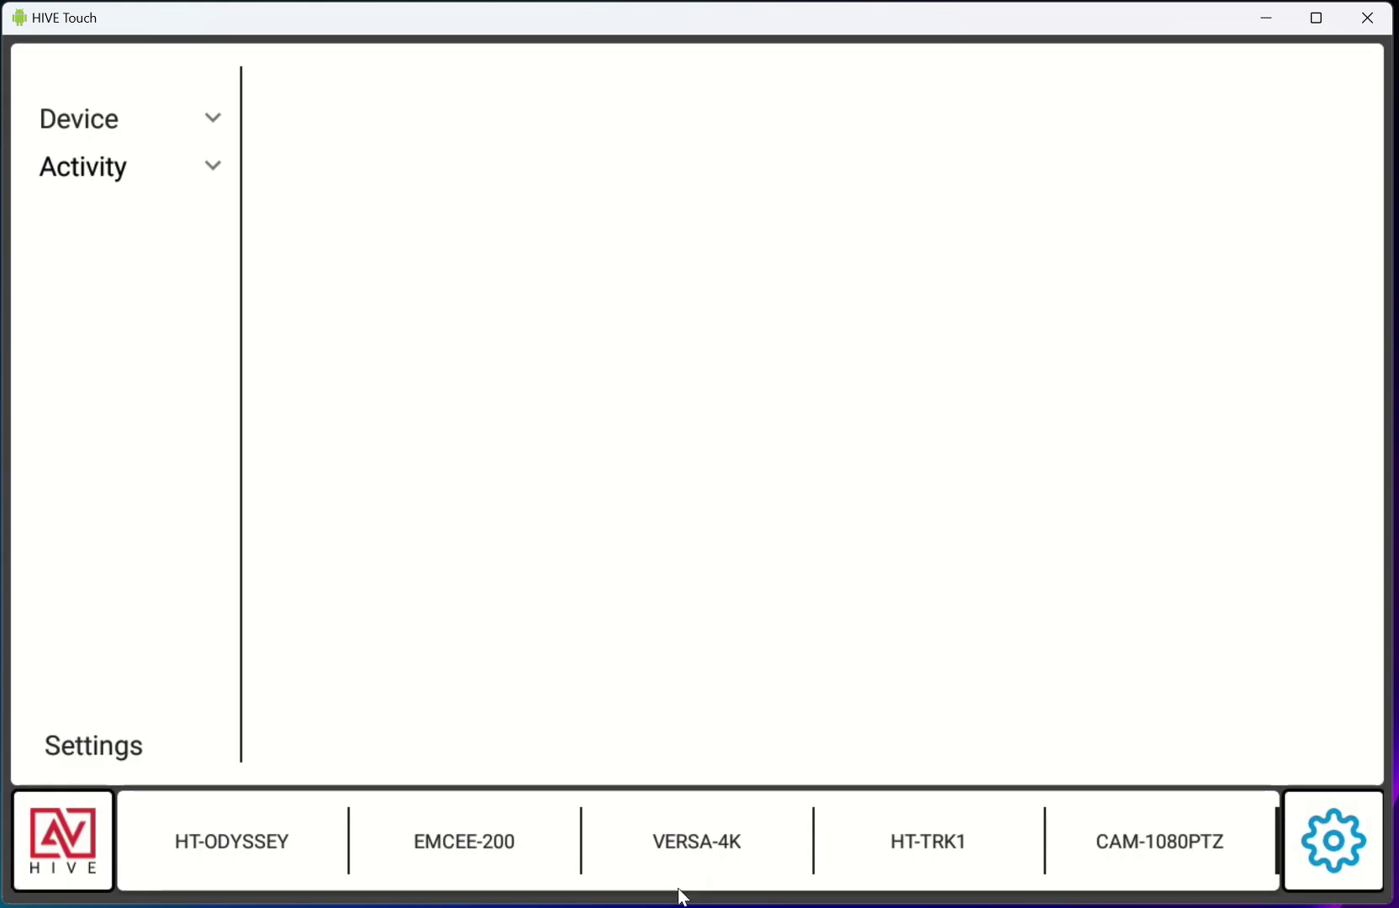
Return to the launcher home screen and open Android Settings.
left_click_drag(678, 899, 677, 559)
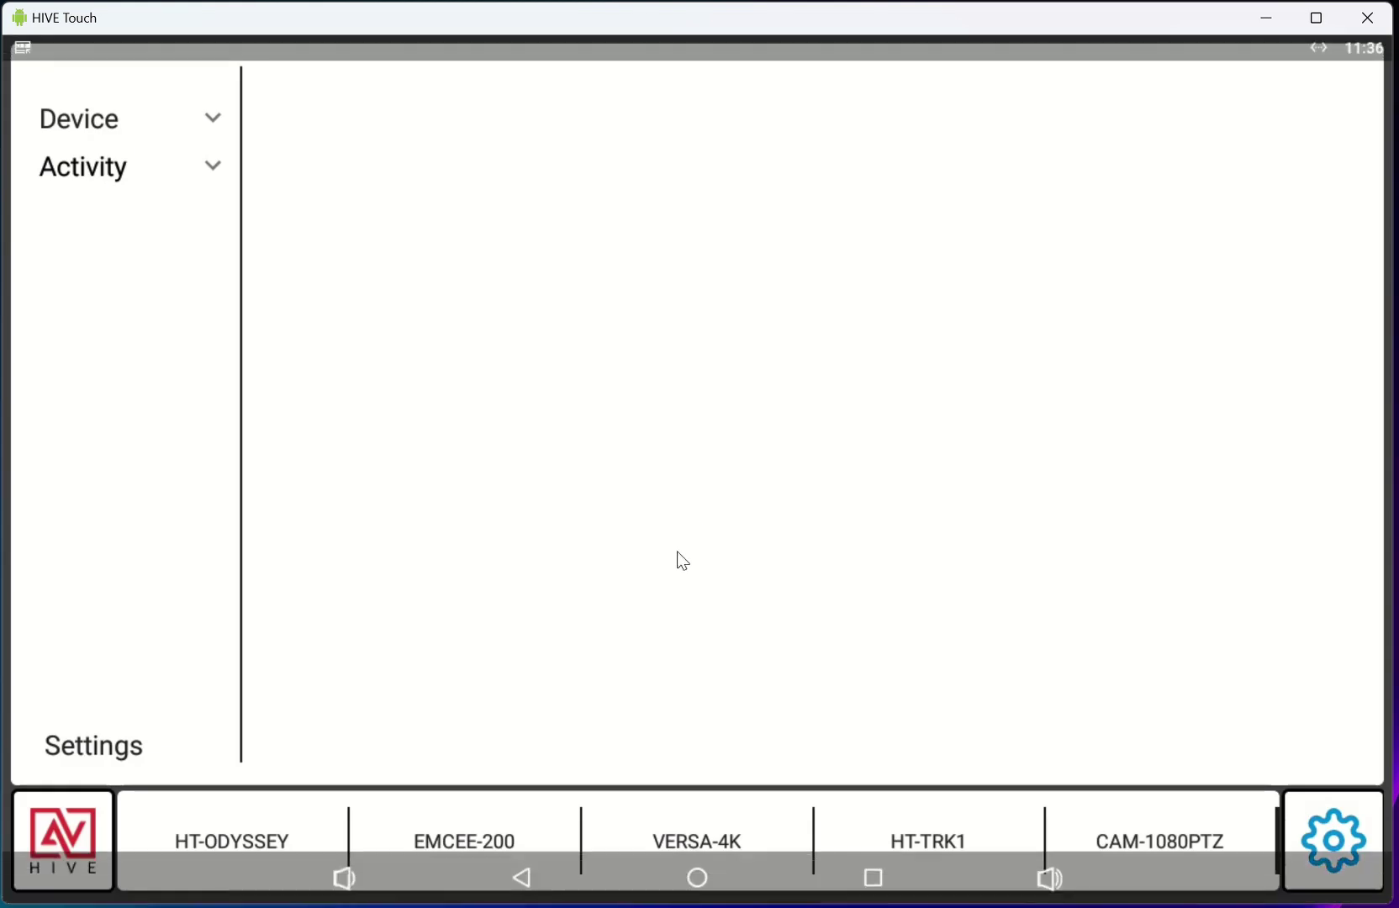
left_click(697, 878)
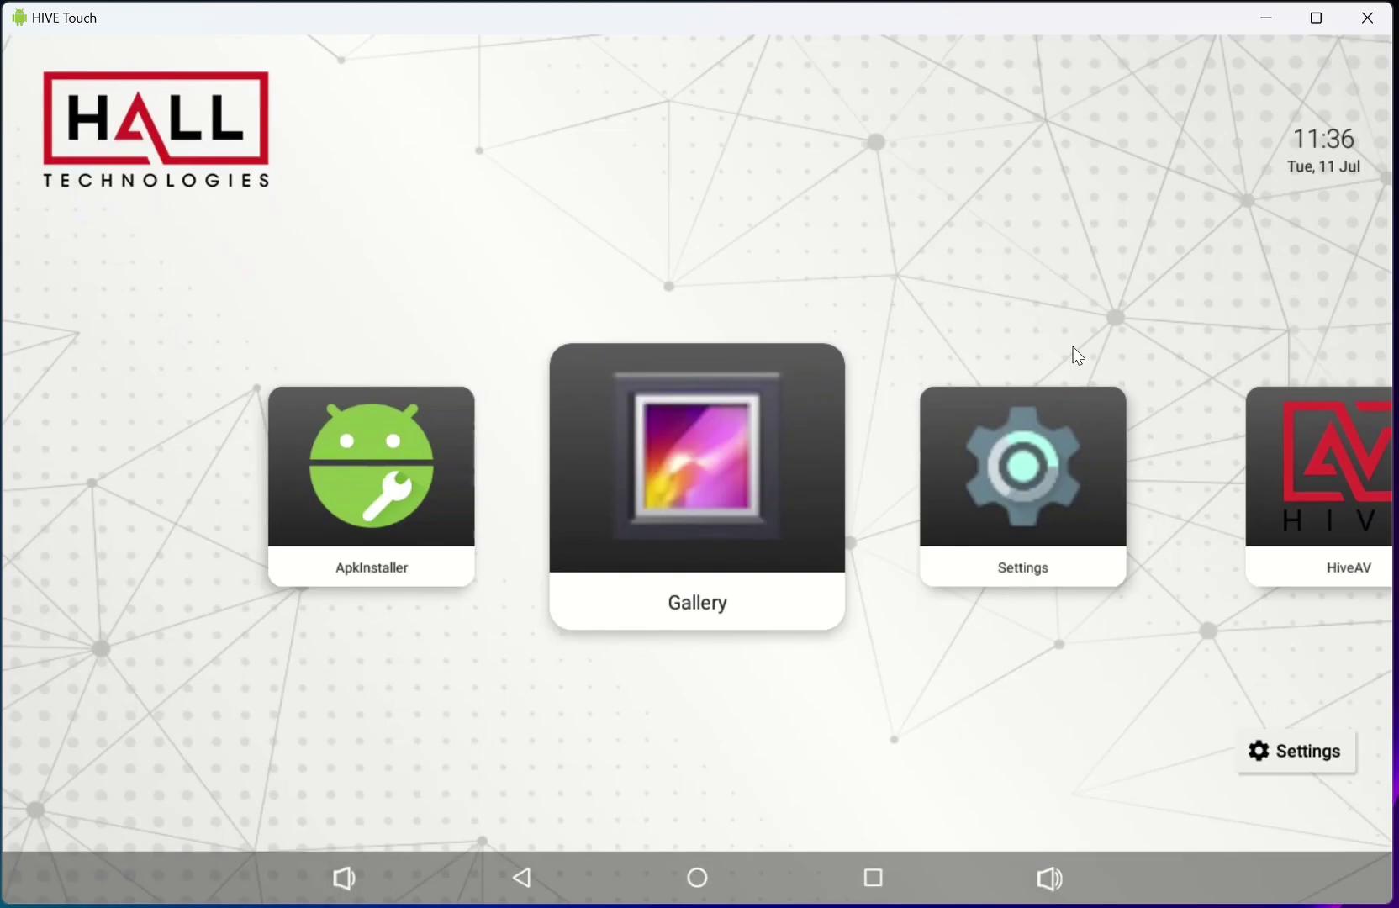
left_click(1025, 507)
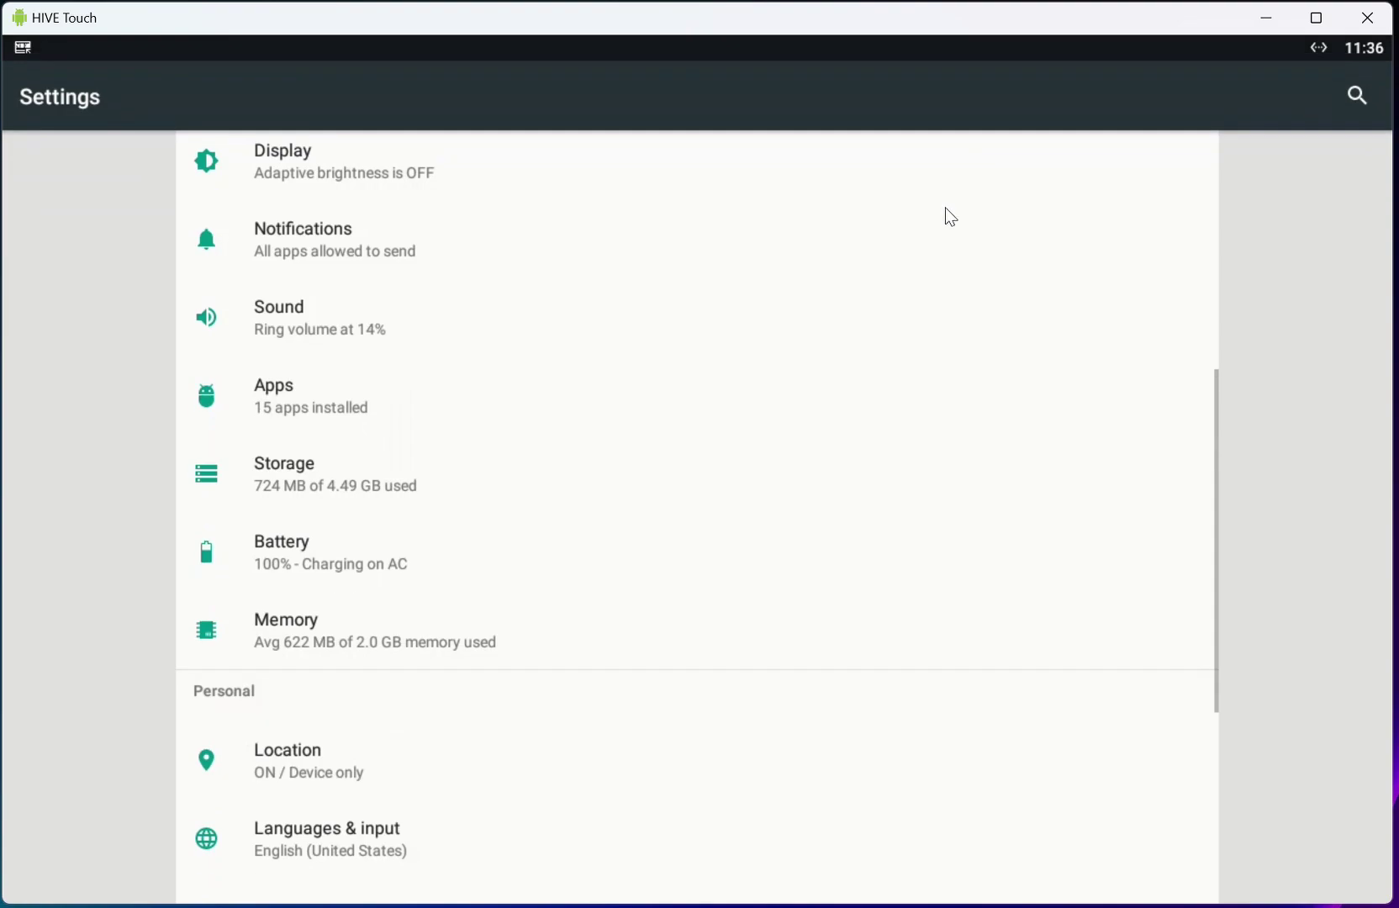
Under Apps > HiveAV > Home app, make HiveAV the default Home app again.
left_click(301, 402)
left_click(291, 898)
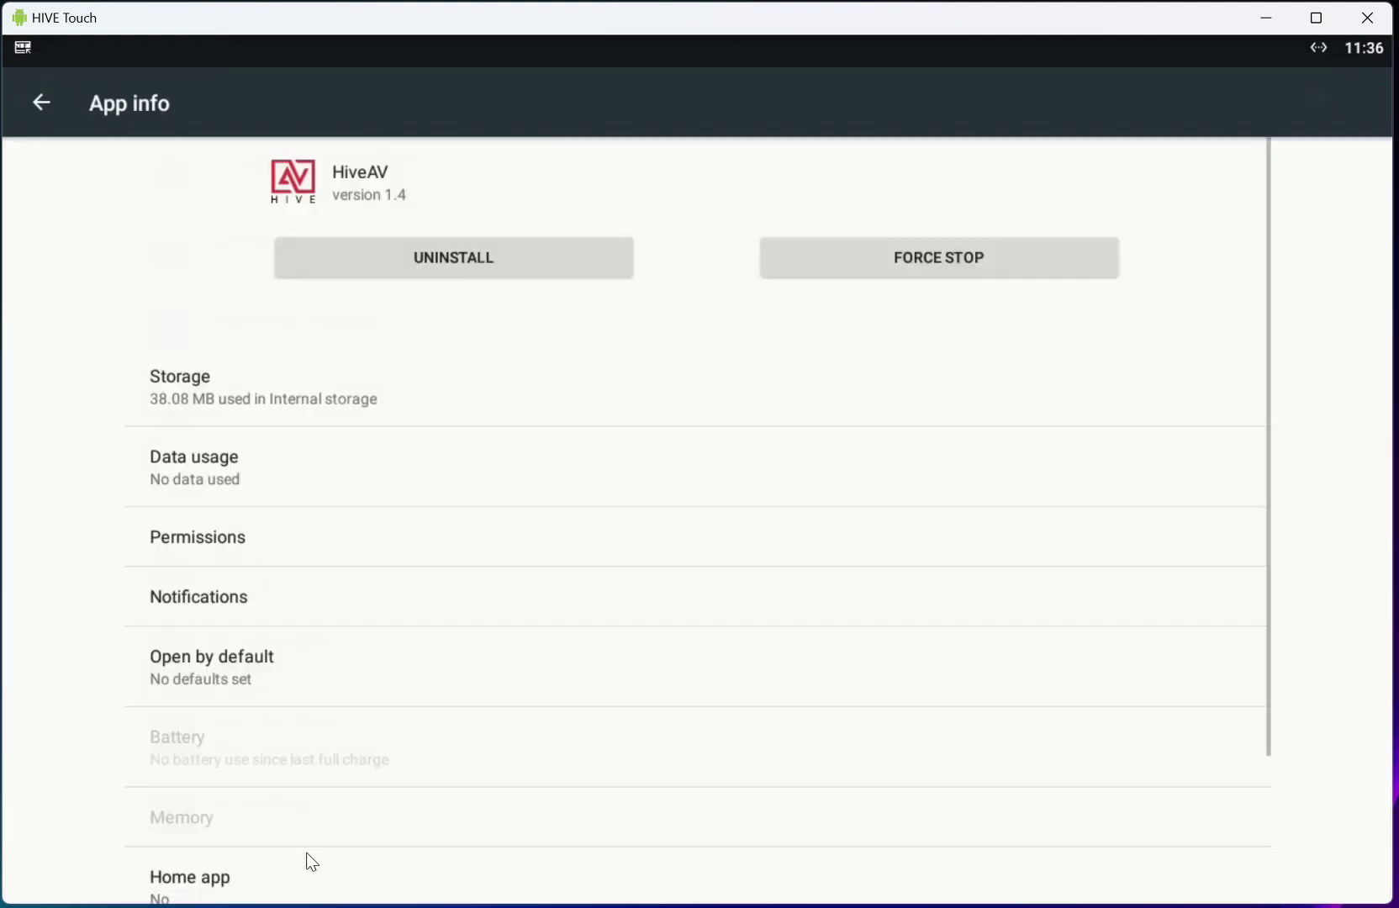
scroll(348, 685, "down", 3)
scroll(336, 706, "down", 1)
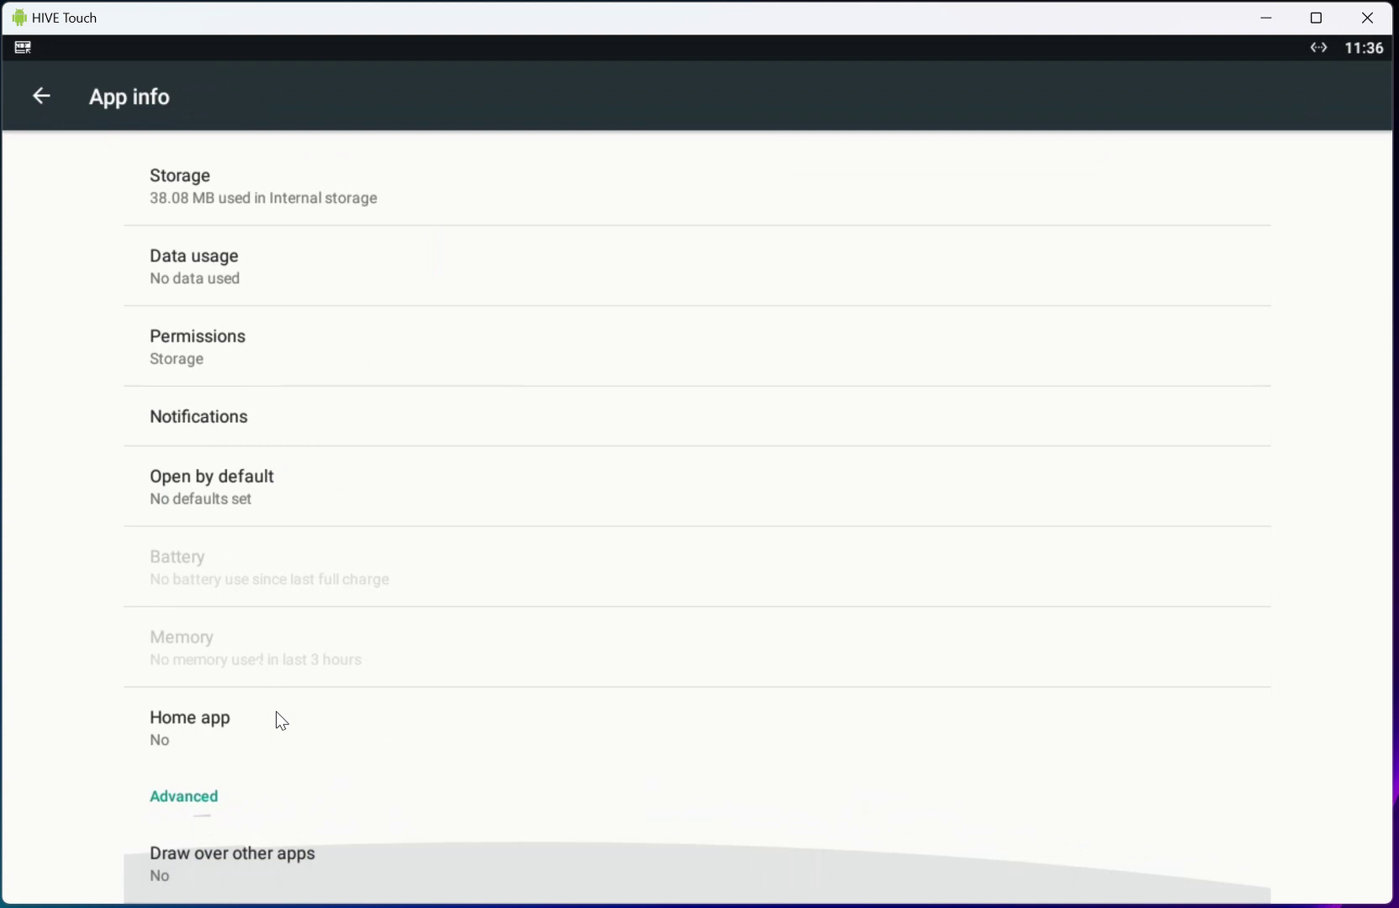
left_click(277, 722)
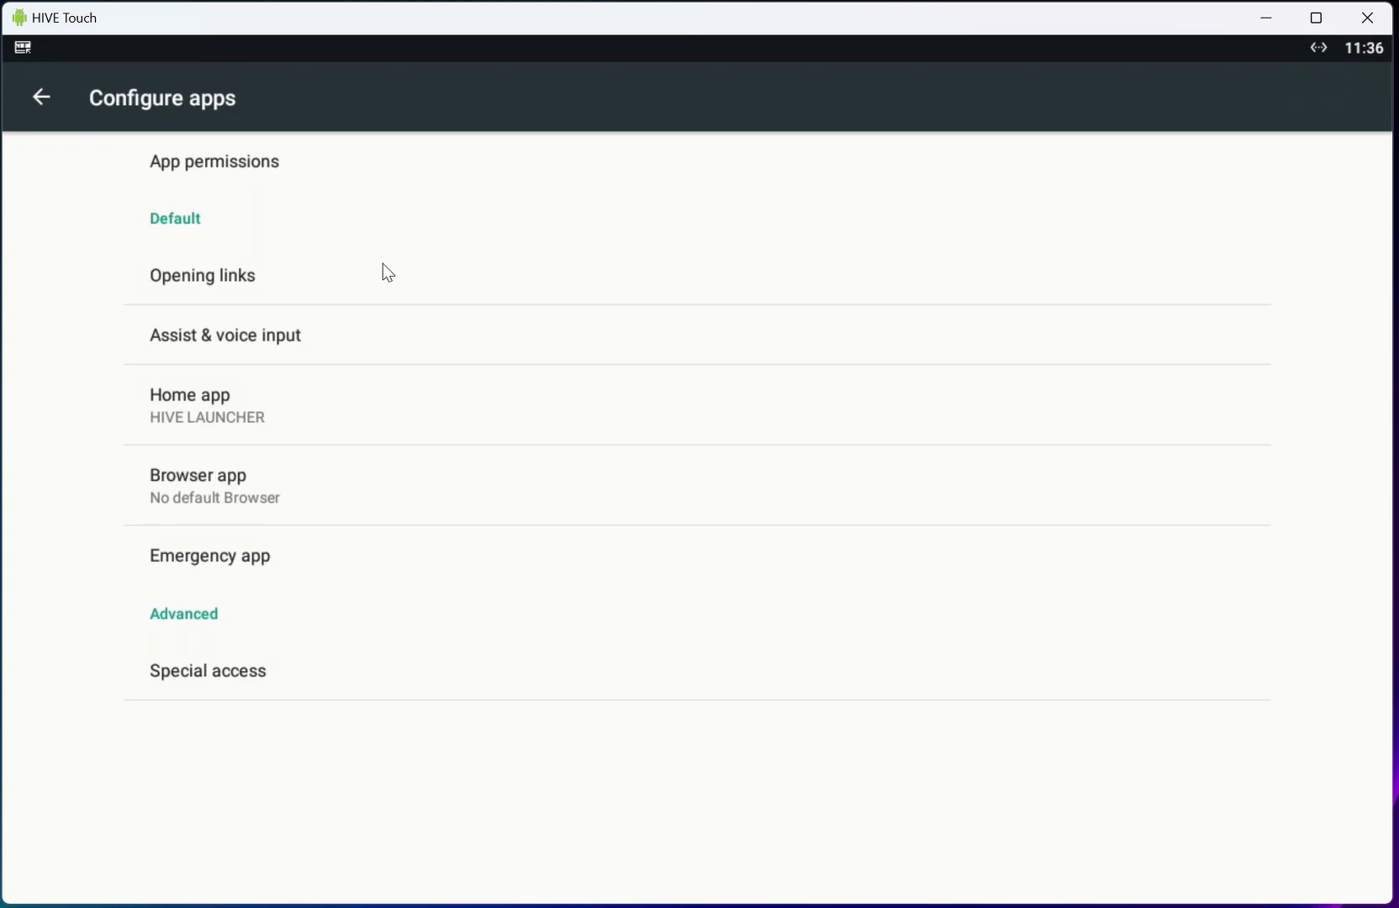
left_click(256, 422)
left_click(525, 512)
left_click_drag(714, 900, 743, 665)
Return to the panel's home screen so HiveAV launches as the default Home app.
left_click(698, 879)
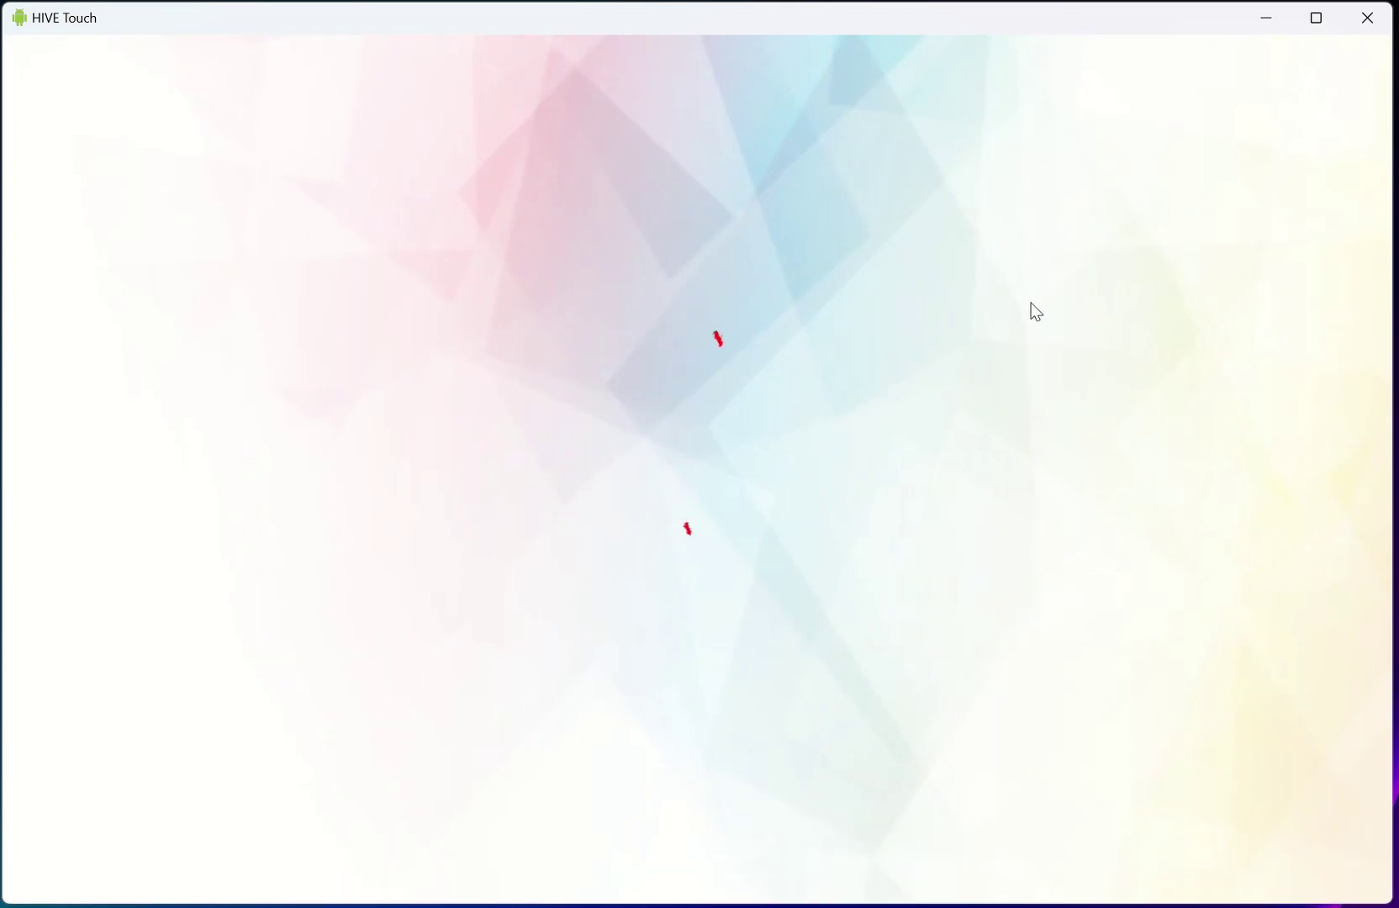